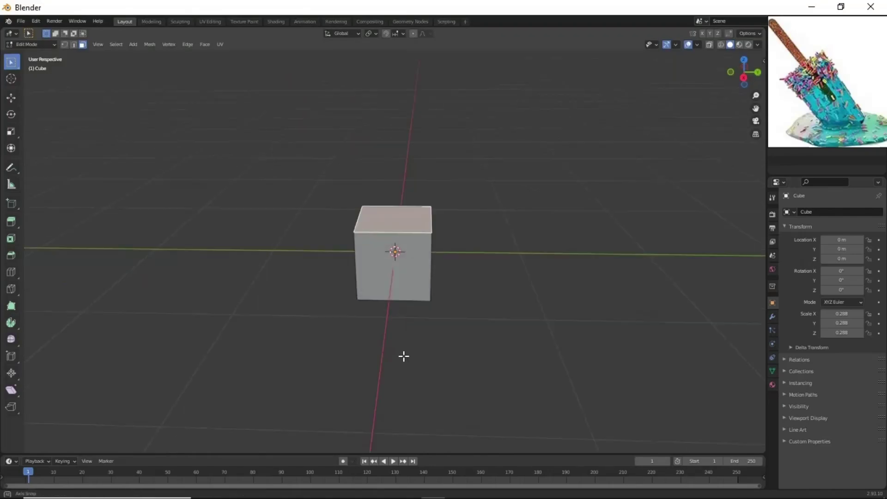
Stretch the cube along one axis into a tall block
middle_click_drag(434, 363, 421, 340)
key("s")
key("y")
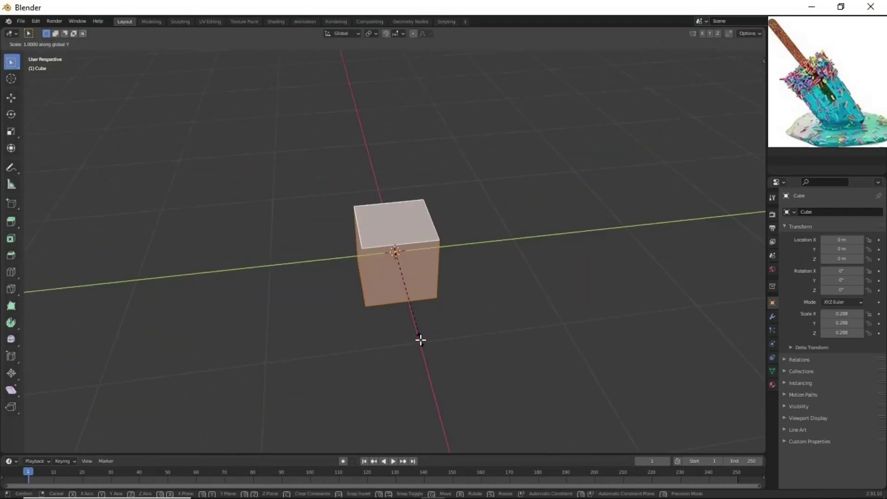
left_click(400, 291)
mouse_move(400, 303)
middle_mouse_down()
mouse_move(373, 302)
mouse_move(364, 373)
mouse_move(410, 293)
mouse_move(410, 366)
mouse_move(422, 293)
middle_mouse_up()
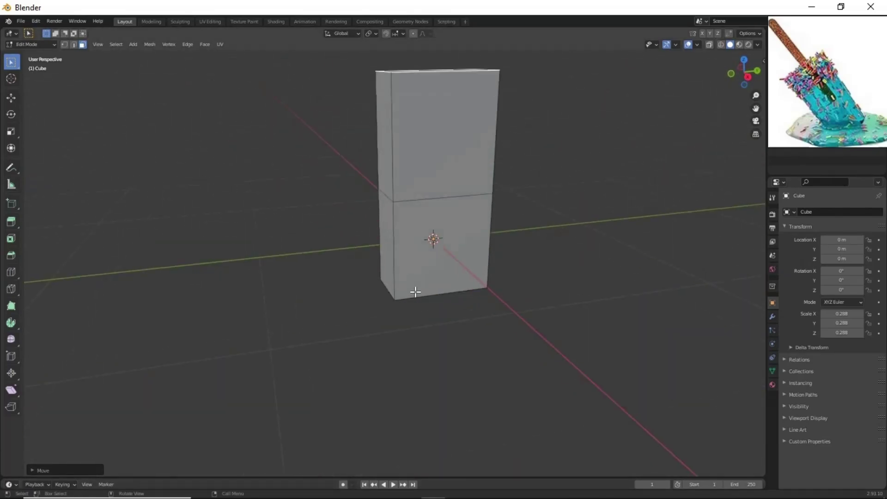
Shrink the block's bottom face to taper it, then return to Object Mode
left_click(422, 296)
key("s")
left_click(492, 358)
middle_click_drag(492, 358, 381, 269)
key("a")
mouse_move(467, 364)
middle_mouse_down()
mouse_move(535, 348)
mouse_move(491, 280)
middle_mouse_up()
key("alt+a")
mouse_move(448, 377)
middle_mouse_down()
mouse_move(502, 345)
mouse_move(484, 375)
mouse_move(378, 280)
middle_mouse_up()
key("Tab")
Add a second cube and scale it into a thin, tall stick
key("shift+a")
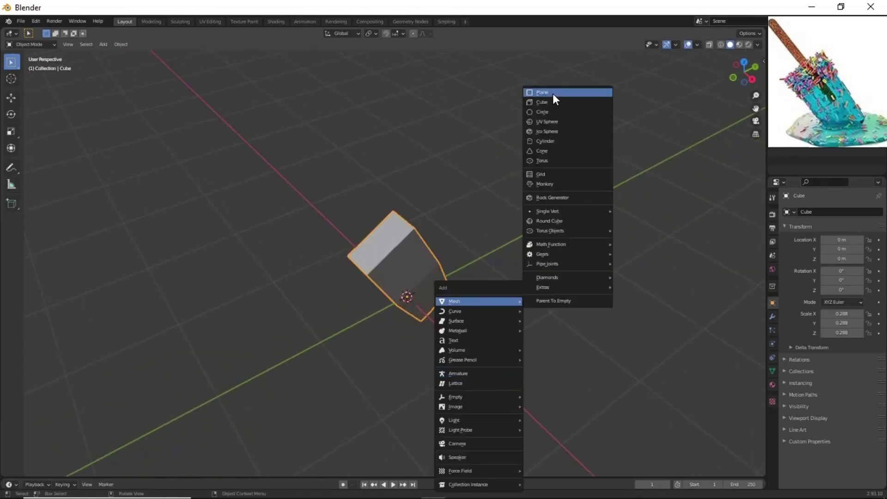
left_click(553, 95)
key("s")
key("Return")
key("s")
key("z")
left_click(543, 288)
Tilt the stick 38.3° on X and sink it into the top of the body
key("r")
key("x")
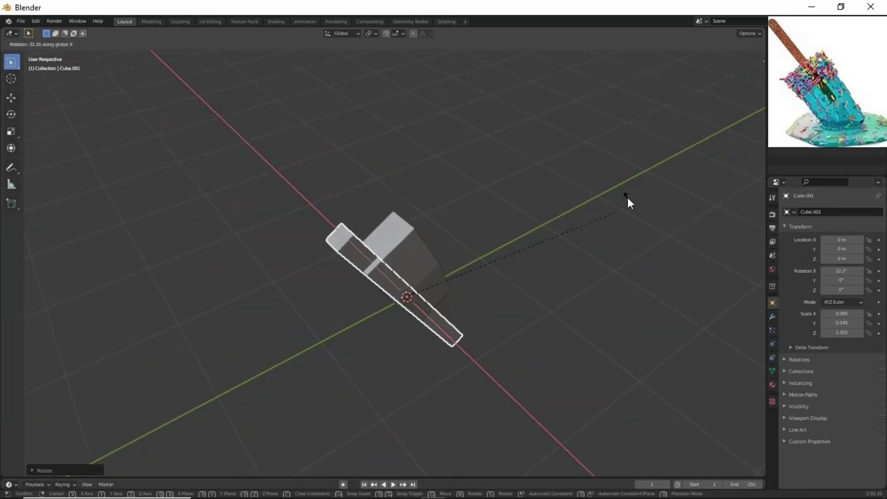
left_click(426, 331)
key("g")
key("z")
left_click(443, 351)
key("s")
key("y")
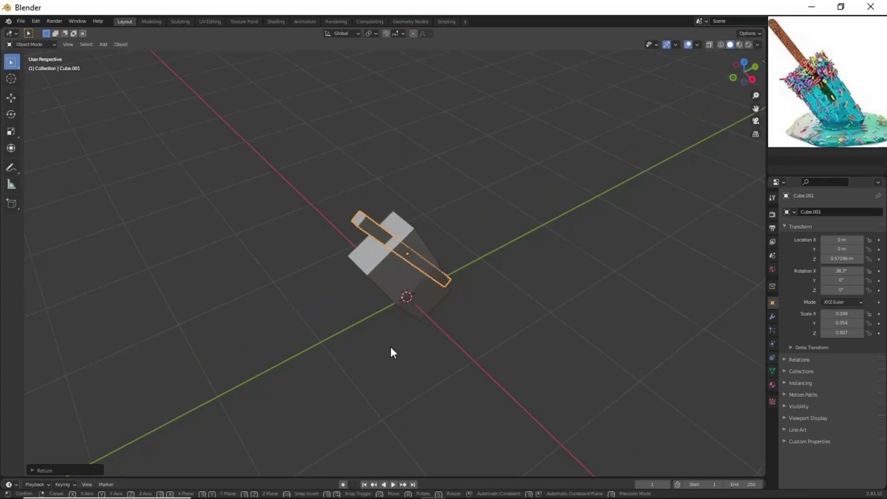
left_click(432, 368)
middle_click_drag(432, 368, 430, 258)
left_click(430, 258)
scroll(429, 258, "up", 4)
Add Bevel and Subdivision Surface modifiers to the popsicle body and adjust them
left_click(772, 316)
left_click(832, 212)
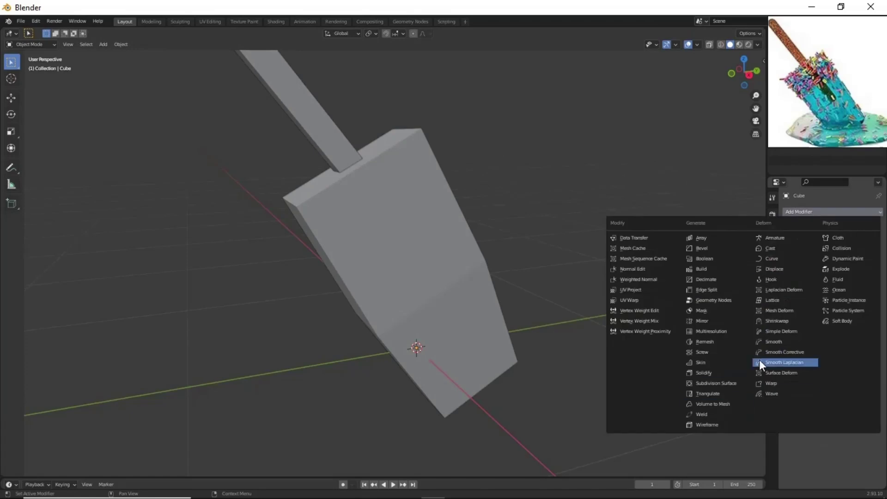
left_click(760, 365)
left_click_drag(880, 227, 881, 301)
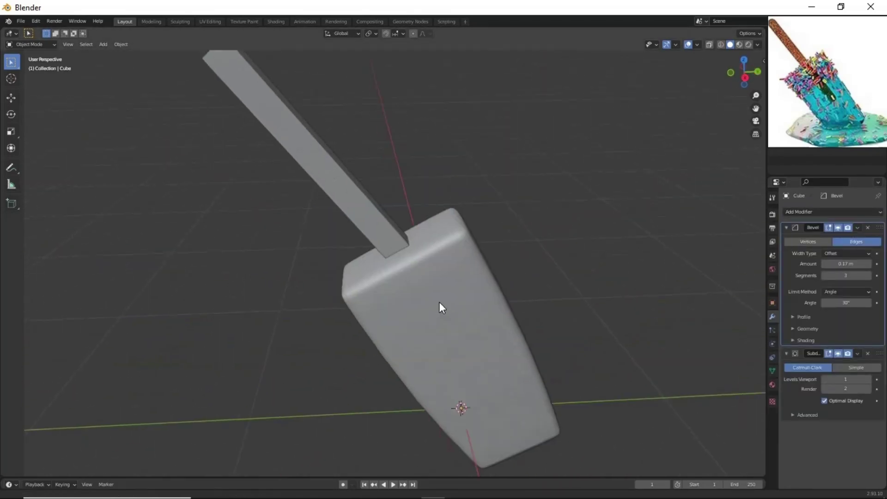
middle_click_drag(440, 303, 418, 265)
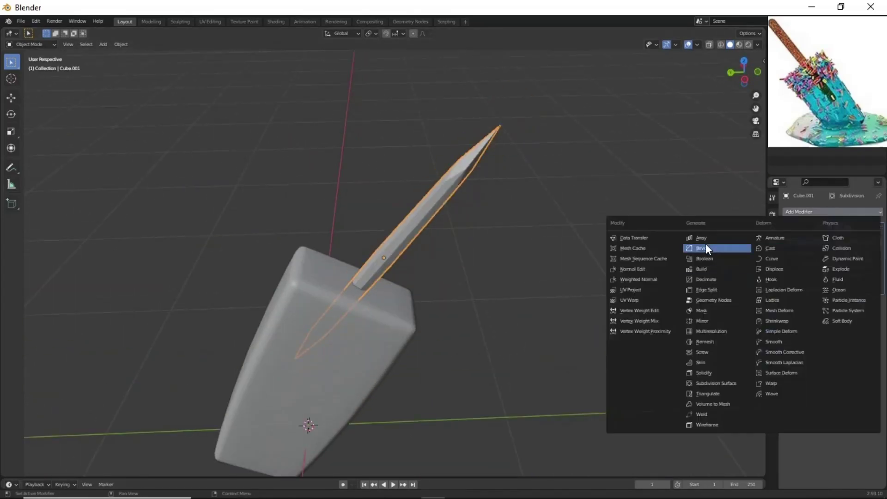
Give the stick rounding modifiers with a larger bevel amount and subdivision level
left_click(707, 249)
left_click_drag(871, 337, 867, 376)
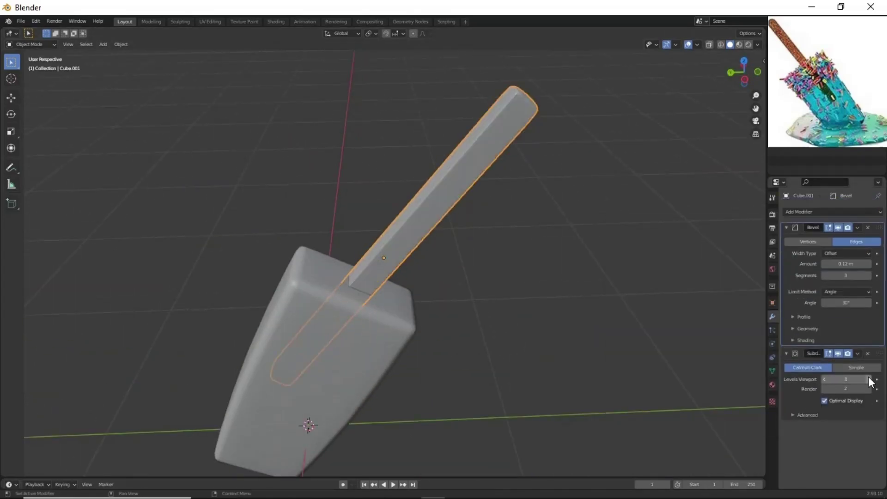
mouse_move(303, 179)
middle_mouse_down()
mouse_move(445, 293)
mouse_move(447, 412)
middle_mouse_up()
key("a")
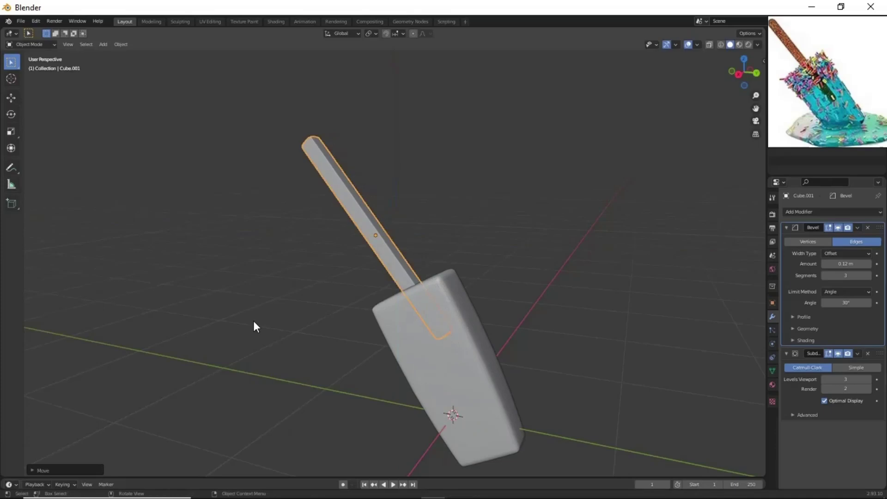
mouse_move(253, 321)
middle_mouse_down()
mouse_move(435, 328)
mouse_move(378, 417)
mouse_move(359, 390)
mouse_move(483, 358)
mouse_move(420, 302)
mouse_move(277, 350)
mouse_move(243, 326)
mouse_move(429, 381)
mouse_move(432, 444)
middle_mouse_up()
Add a UV sphere at the base and flatten it on Z into a disc
key("alt+h")
key("s")
key("z")
left_click(436, 327)
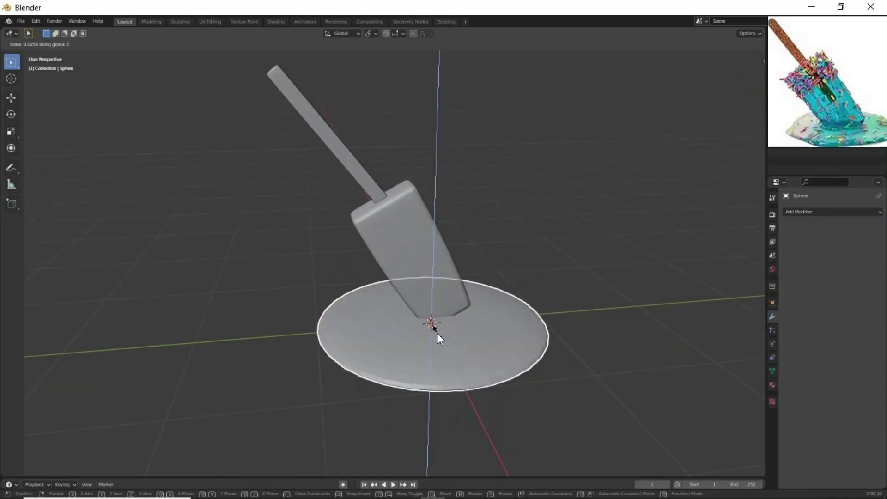
middle_click_drag(435, 327, 372, 402)
In Sculpting with Dyntopo detail 20, grab the disc into an uneven puddle
left_click(180, 21)
scroll(453, 332, "up", 3)
key("g")
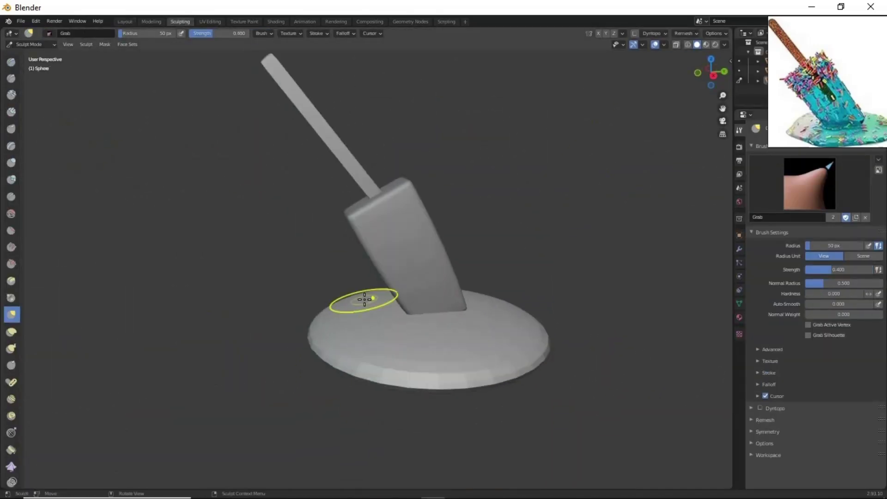
scroll(485, 319, "up", 2)
scroll(497, 315, "up", 2)
middle_click_drag(498, 316, 458, 359)
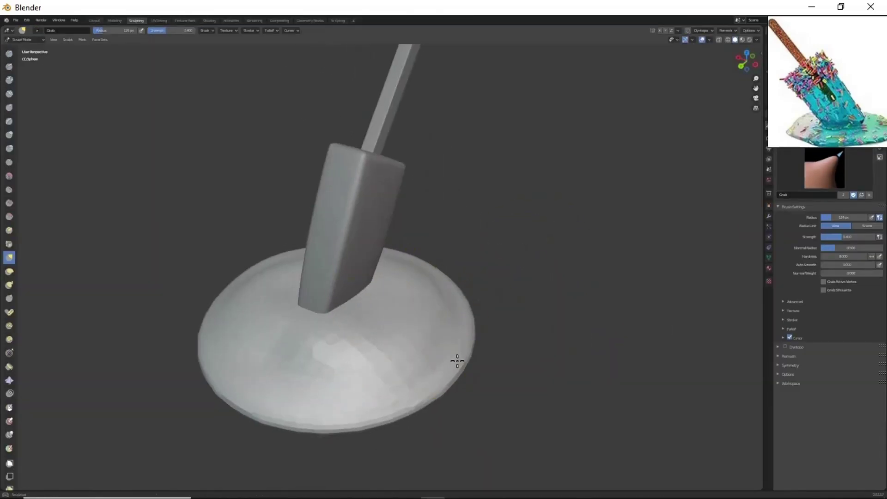
left_click_drag(458, 359, 534, 362)
mouse_move(535, 363)
middle_mouse_down()
mouse_move(330, 252)
mouse_move(390, 317)
mouse_move(416, 277)
mouse_move(508, 300)
middle_mouse_up()
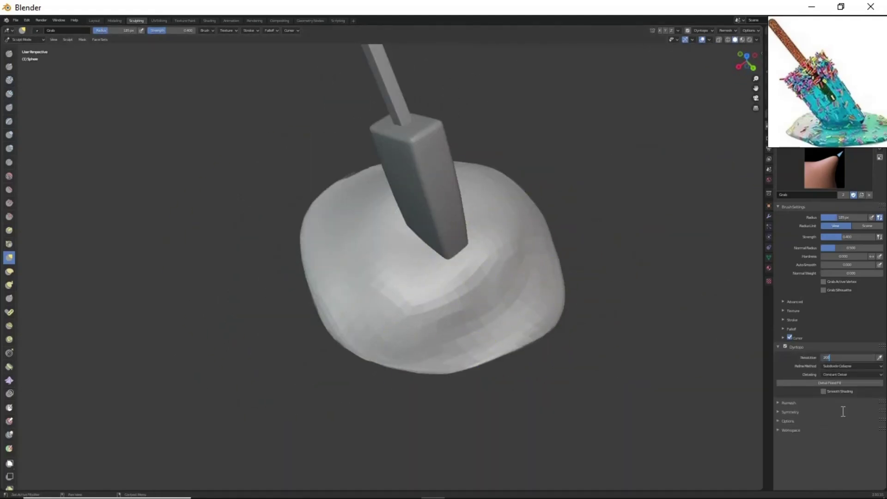
key("Return")
Build up bumps with the Draw brush and pull the puddle's edges with Grab
key("x")
mouse_move(594, 234)
middle_mouse_down()
mouse_move(487, 330)
mouse_move(462, 323)
middle_mouse_up()
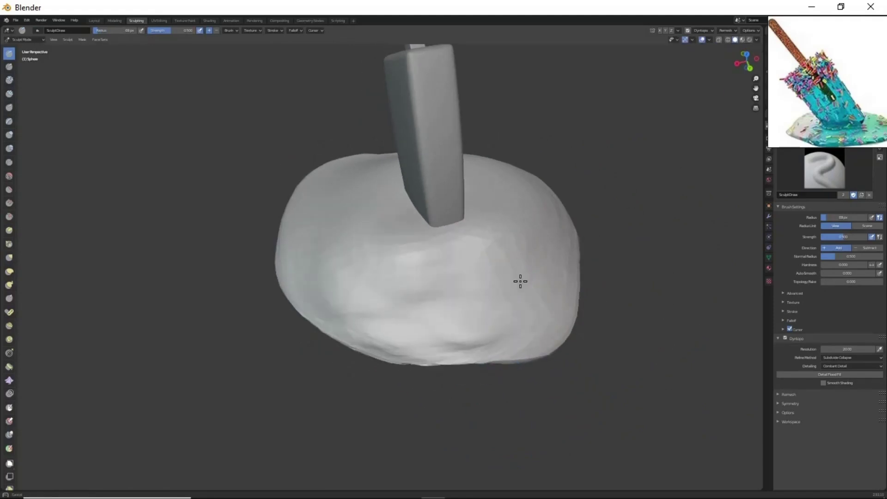
mouse_move(520, 281)
middle_mouse_down()
mouse_move(573, 287)
mouse_move(388, 218)
mouse_move(352, 288)
mouse_move(368, 312)
middle_mouse_up()
key("g")
mouse_move(519, 321)
middle_mouse_down()
mouse_move(478, 250)
mouse_move(480, 343)
mouse_move(420, 194)
mouse_move(382, 259)
mouse_move(376, 248)
mouse_move(489, 314)
mouse_move(373, 307)
mouse_move(476, 317)
mouse_move(511, 387)
mouse_move(423, 341)
middle_mouse_up()
key("x")
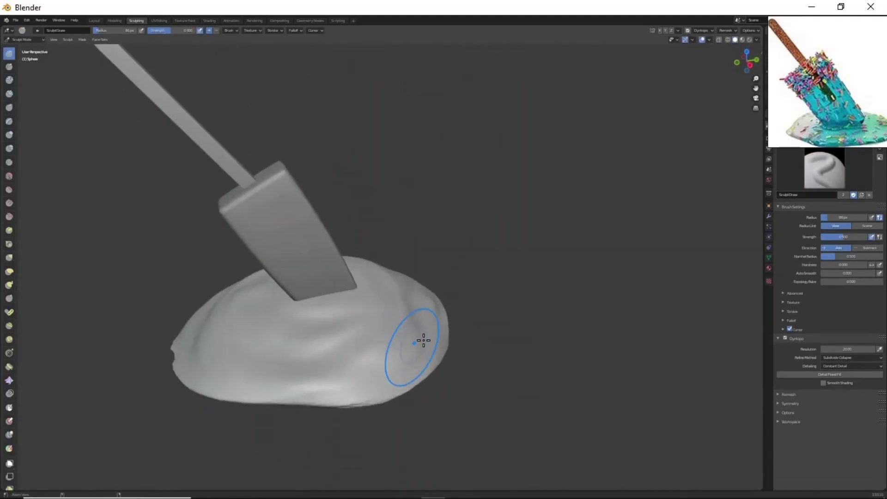
key("n")
scroll(604, 228, "up", 5)
key("n")
mouse_move(604, 228)
middle_mouse_down()
mouse_move(512, 309)
mouse_move(569, 412)
mouse_move(658, 374)
mouse_move(884, 336)
middle_mouse_up()
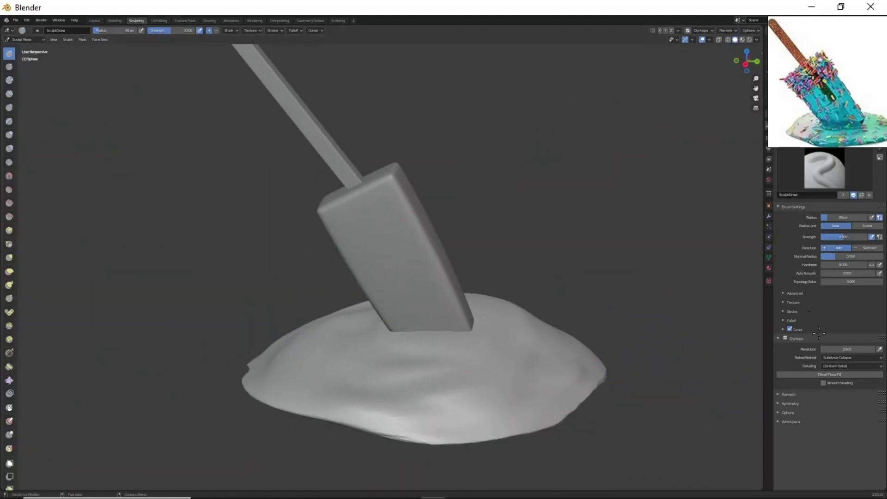
Set the Dyntopo detail resolution to 50 and inspect the puddle mesh in X-ray
type("50")
key("Return")
scroll(481, 357, "down", 2)
key("shift+z")
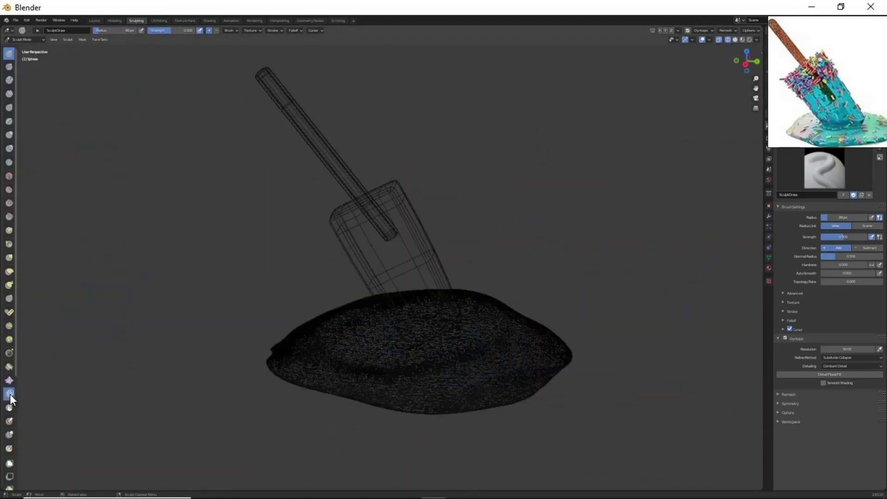
middle_click_drag(305, 371, 360, 369)
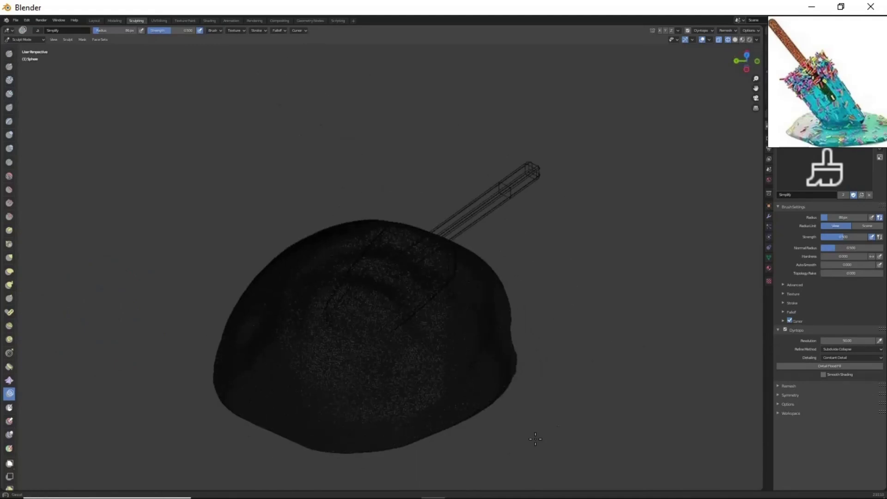
middle_click_drag(536, 439, 545, 377)
Return to solid shading and switch to the Grab brush to review the puddle
key("shift+z")
scroll(505, 347, "up", 3)
middle_click_drag(505, 346, 483, 277)
key("g")
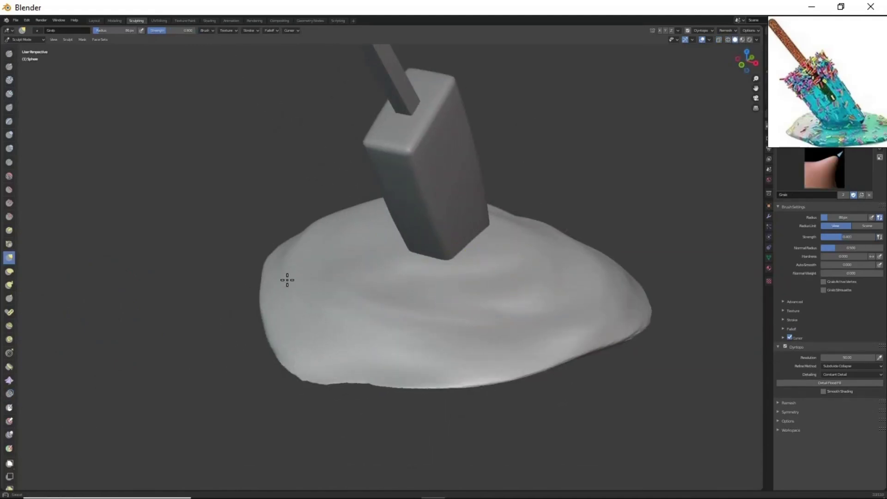
mouse_move(287, 280)
middle_mouse_down()
mouse_move(525, 299)
mouse_move(456, 332)
mouse_move(355, 360)
middle_mouse_up()
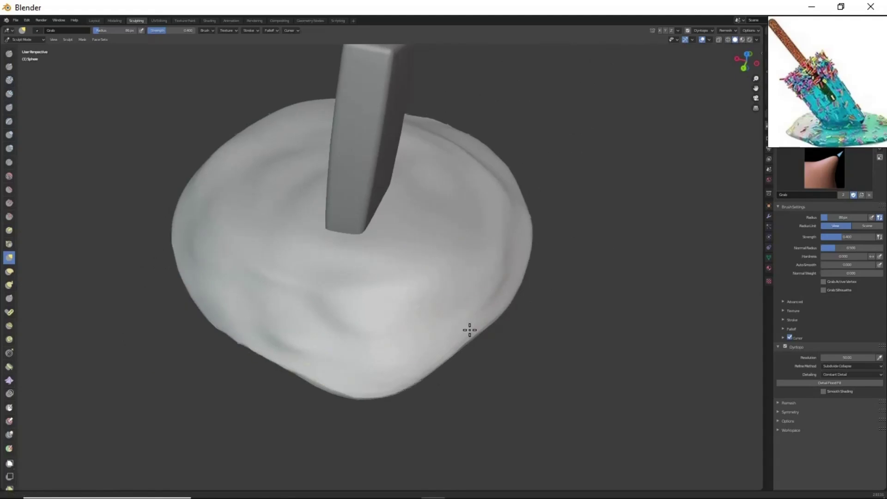
mouse_move(470, 330)
middle_mouse_down()
mouse_move(236, 382)
mouse_move(538, 327)
mouse_move(479, 348)
mouse_move(461, 219)
middle_mouse_up()
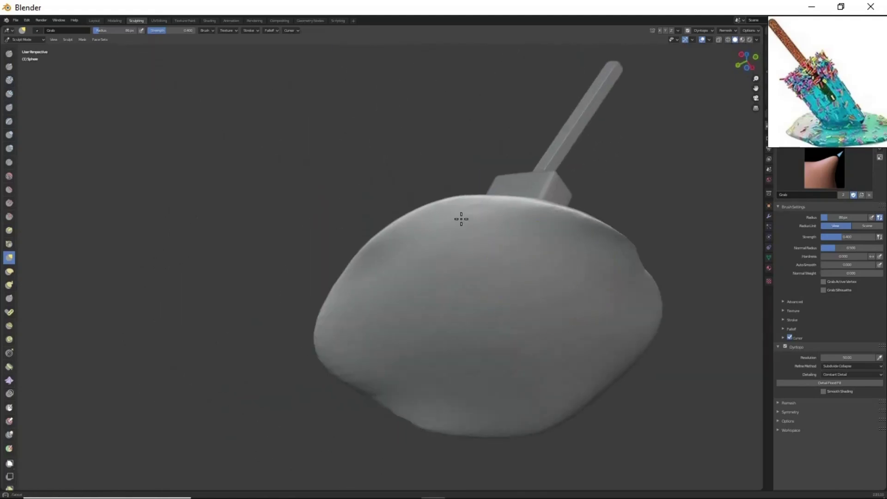
mouse_move(467, 258)
middle_mouse_down()
mouse_move(576, 390)
mouse_move(468, 348)
mouse_move(668, 431)
mouse_move(555, 323)
middle_mouse_up()
Return to the Layout workspace, and open and close Preferences
left_click(94, 21)
left_click(27, 20)
left_click(34, 129)
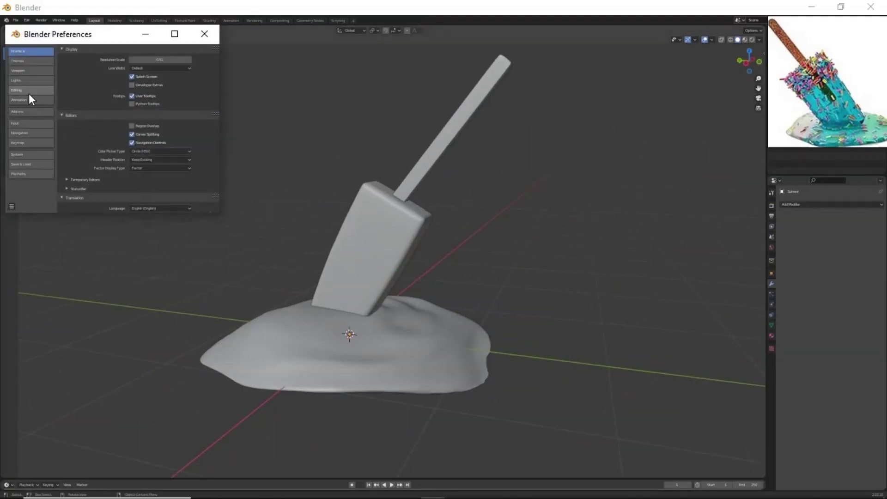
left_click(203, 32)
Add a cylinder rotated 90° on X, shrink it, and place it on the popsicle's face
key("shift+a")
left_click(384, 373)
key("r")
key("x")
key("9")
key("0")
key("Return")
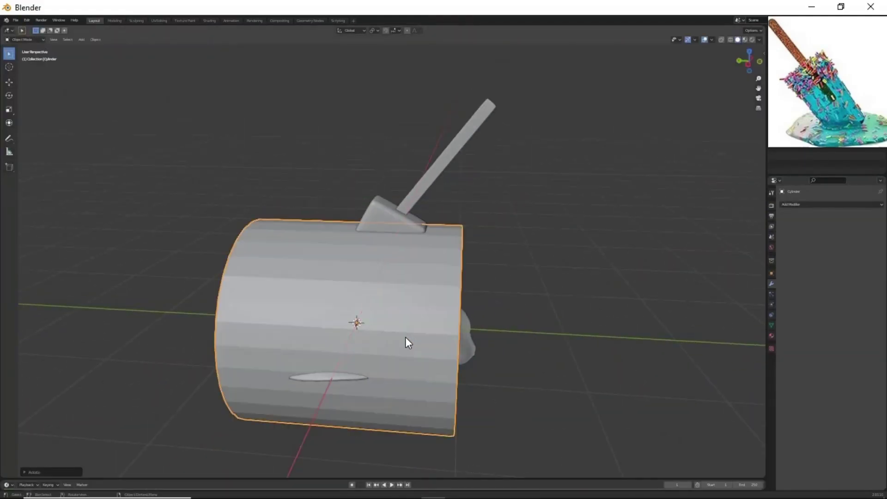
key("s")
key("x")
key("x")
key("x")
key("g")
key("z")
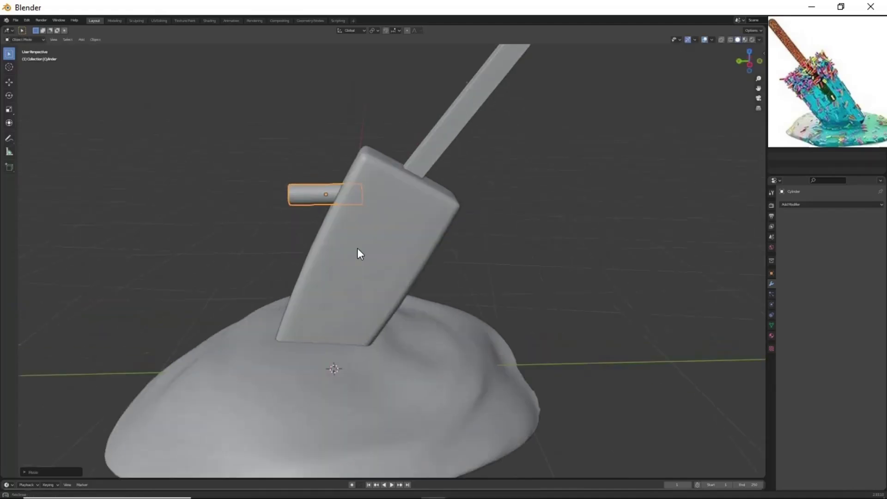
middle_click_drag(358, 251, 432, 279)
scroll(427, 322, "up", 3)
Give the small cylinder Bevel and Subdivision Surface (viewport level 2) modifiers
left_click(832, 204)
left_click(743, 234)
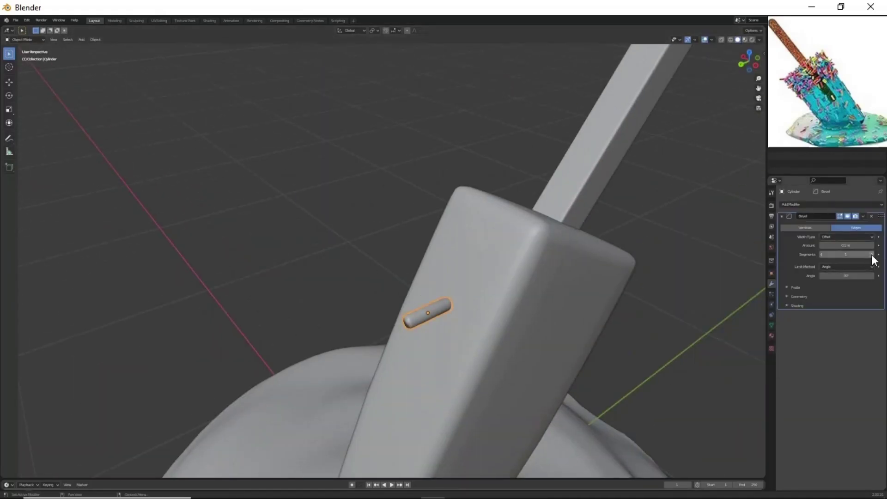
scroll(455, 246, "up", 3)
middle_click_drag(455, 246, 693, 300)
left_click(813, 204)
left_click(754, 344)
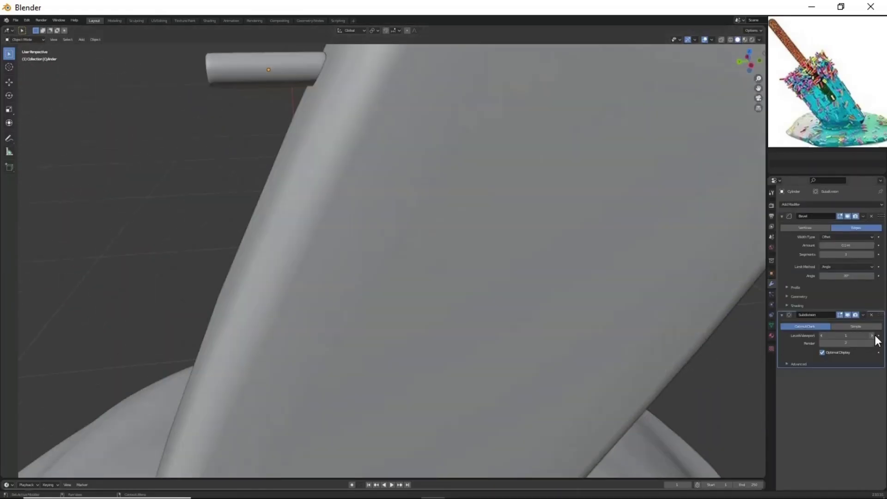
left_click(872, 336)
scroll(434, 250, "down", 4)
middle_click_drag(434, 250, 333, 260)
scroll(325, 323, "up", 4)
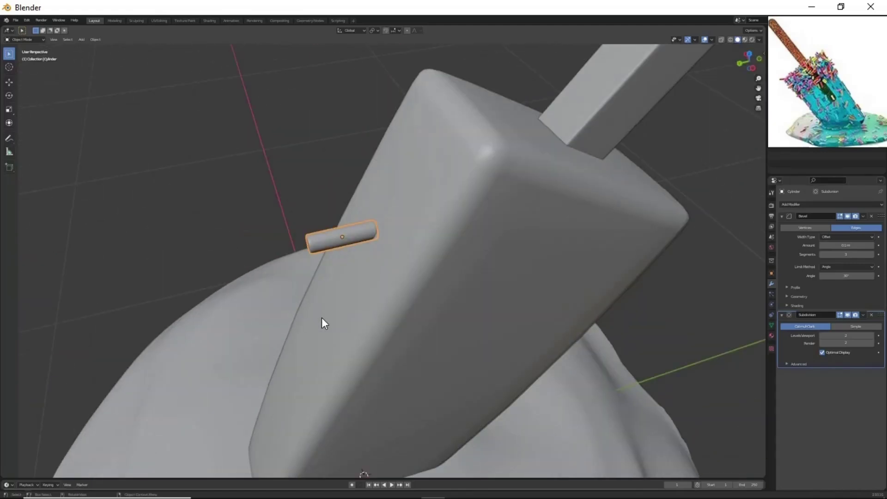
left_click(414, 334)
Duplicate the sprinkle with Shift+D, constrained to the X axis
middle_click_drag(414, 334, 434, 327)
middle_click_drag(558, 265, 387, 321)
key("shift+d")
key("x")
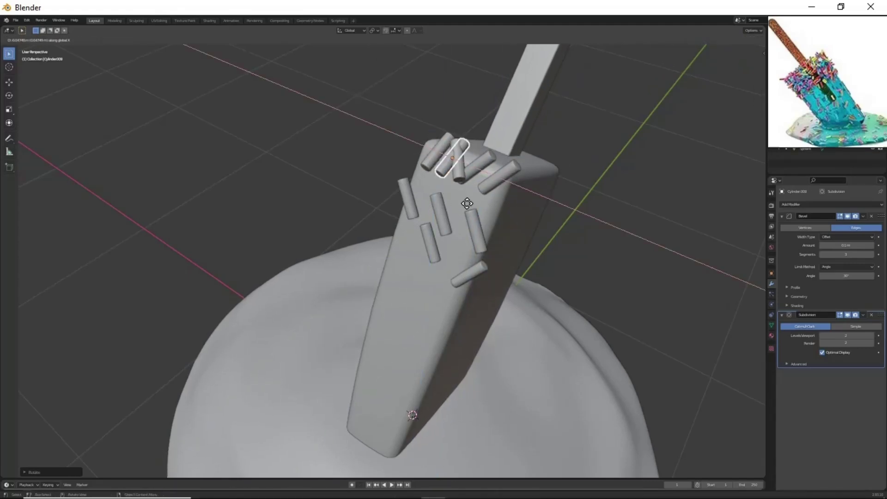
Position sprinkle copies along the popsicle's top edge and upper side, then select the block
middle_click_drag(481, 198, 701, 42)
middle_click_drag(644, 140, 410, 302)
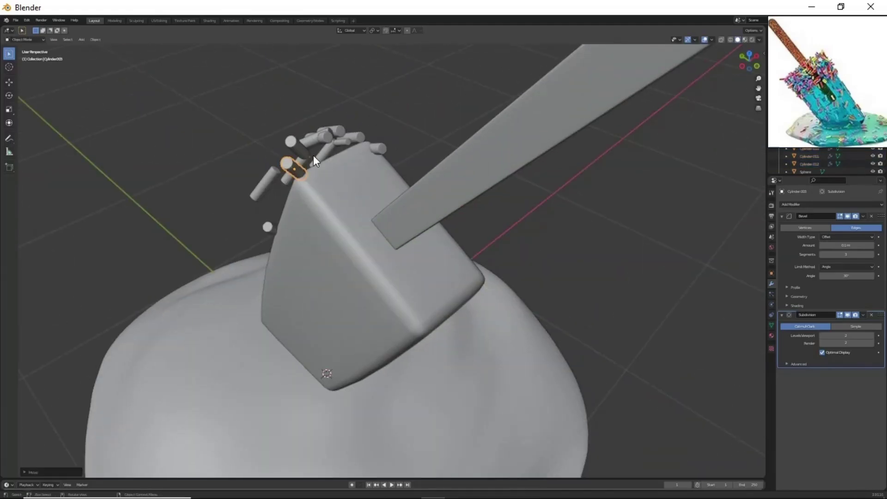
middle_click_drag(313, 157, 260, 168)
left_click(303, 237)
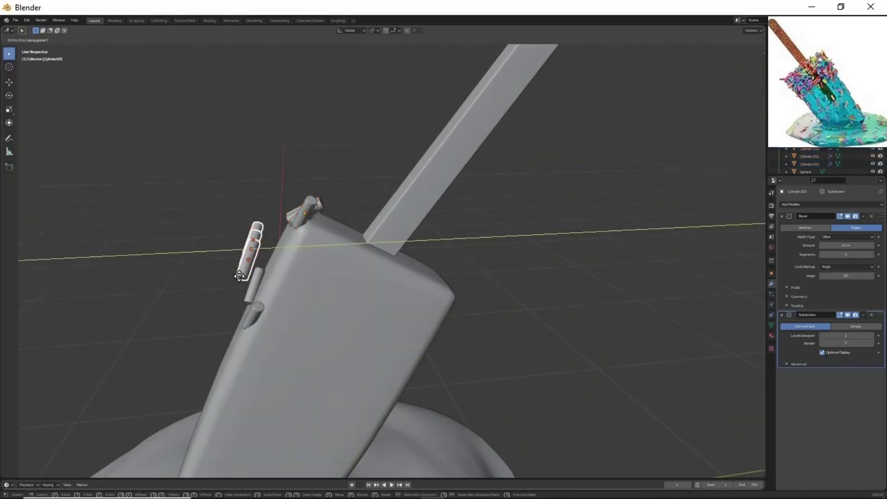
left_click(272, 288)
mouse_move(476, 317)
middle_mouse_down()
mouse_move(542, 301)
mouse_move(433, 353)
middle_mouse_up()
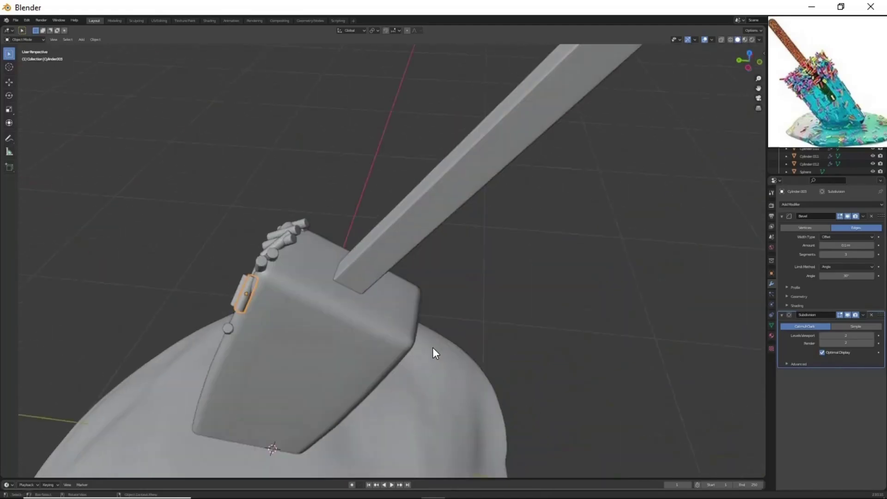
middle_click_drag(287, 250, 303, 259)
scroll(439, 258, "down", 5)
middle_click_drag(440, 257, 417, 291)
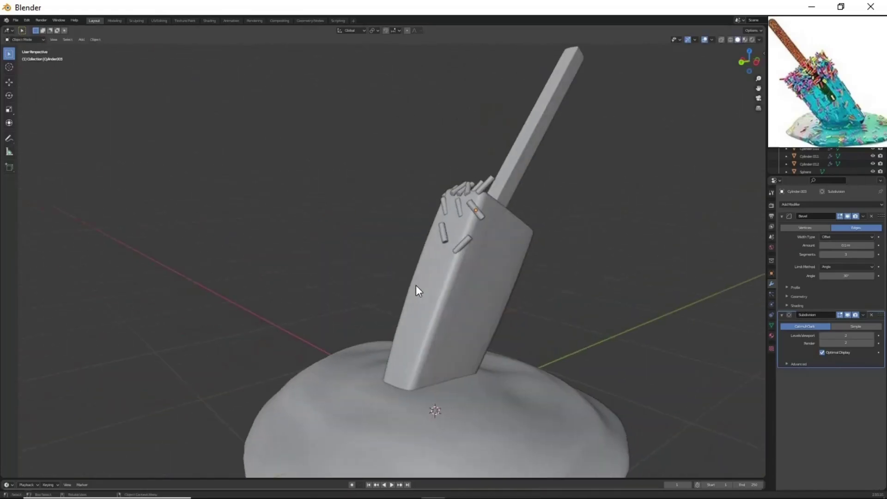
left_click(135, 20)
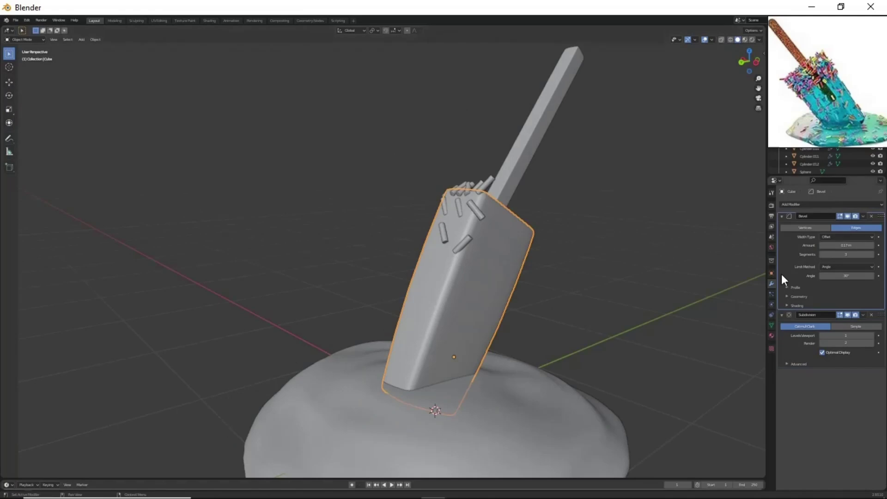
Switch to Material Preview and set the popsicle's Base Color to light blue
key("z")
key("2")
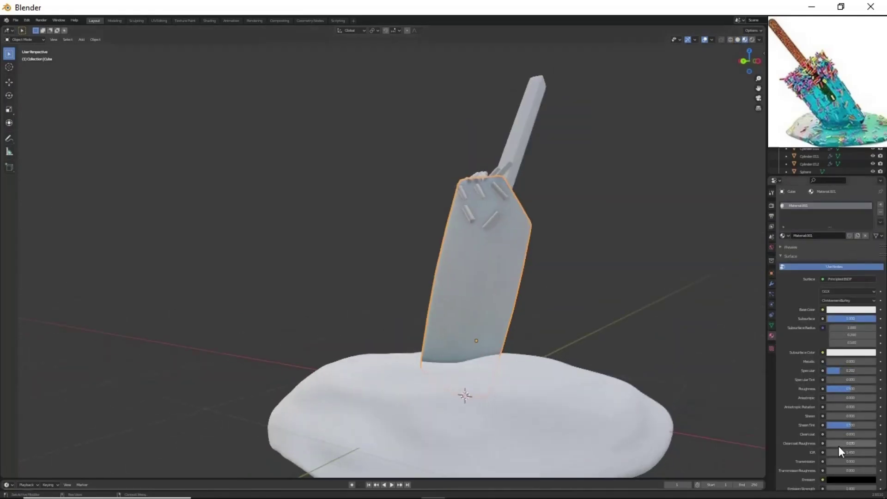
scroll(832, 407, "down", 5)
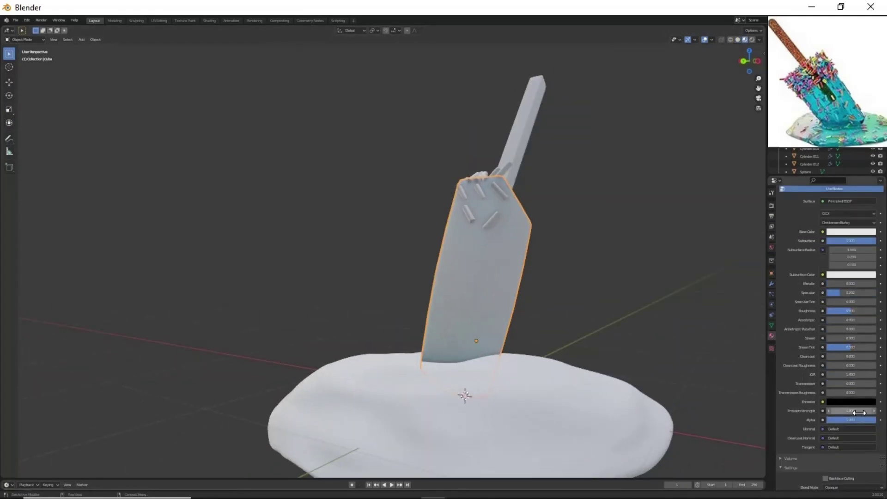
scroll(827, 393, "up", 4)
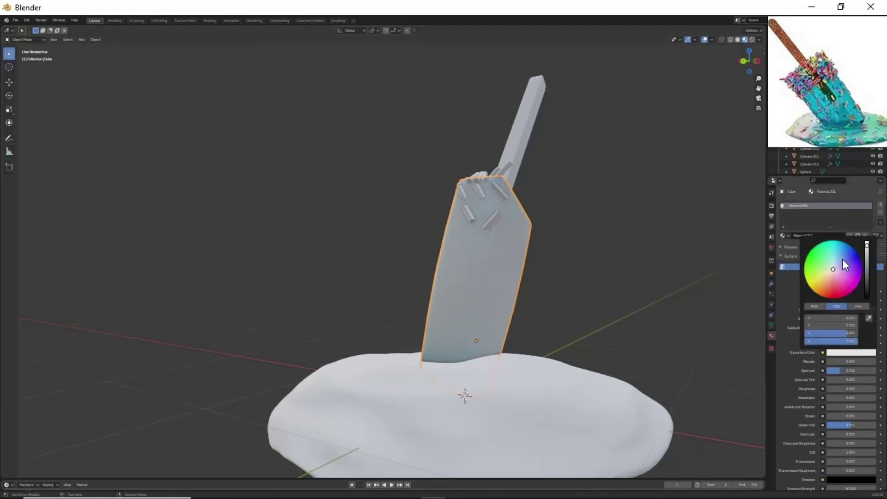
left_click(844, 262)
middle_click_drag(507, 352, 540, 351)
Assign the popsicle's Material.001 to the puddle sphere
left_click(539, 352)
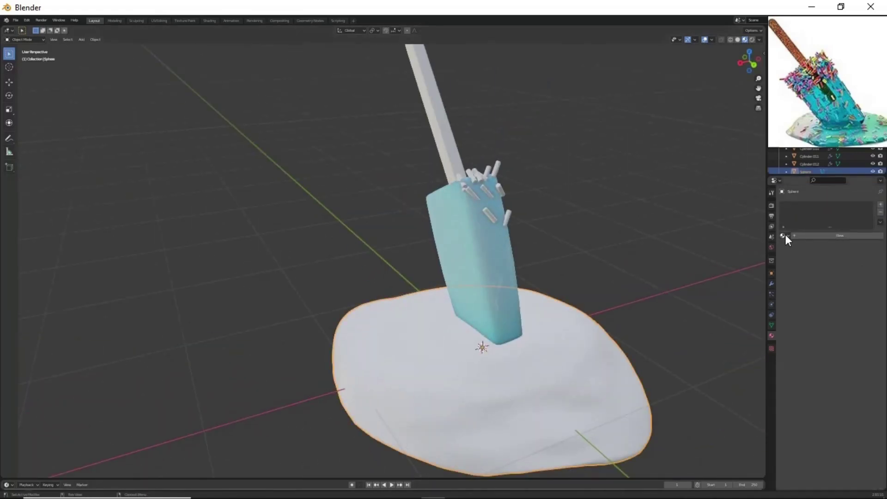
left_click(786, 234)
left_click(730, 258)
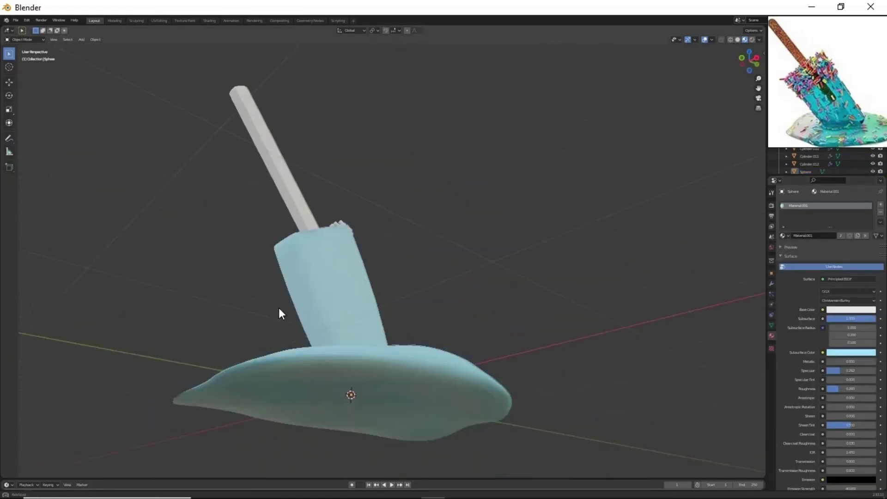
left_click(137, 20)
Set a sprinkle's colour to cyan and shift it along Y to a new spot
scroll(579, 259, "up", 2)
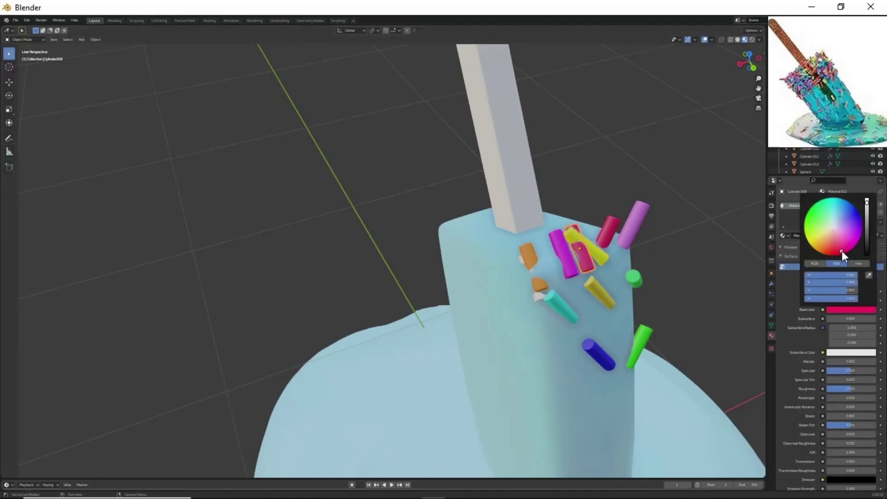
left_click(837, 201)
key("g")
key("y")
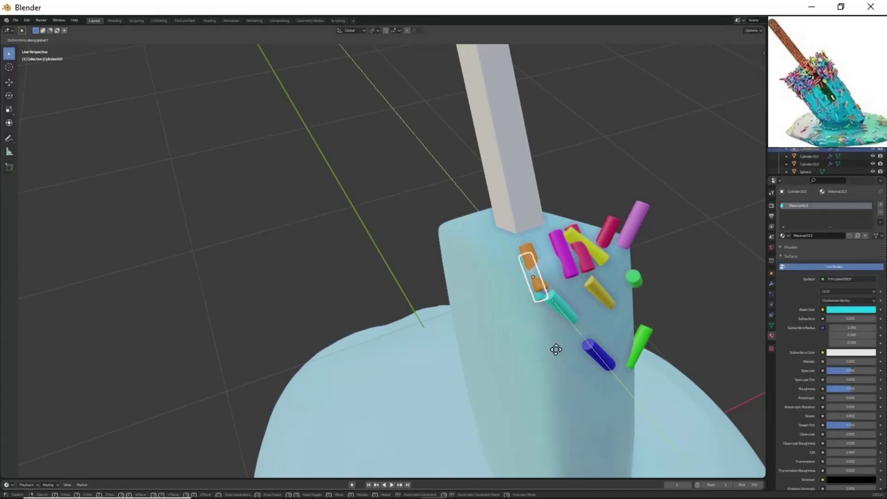
left_click(560, 370)
middle_click_drag(560, 370, 464, 295)
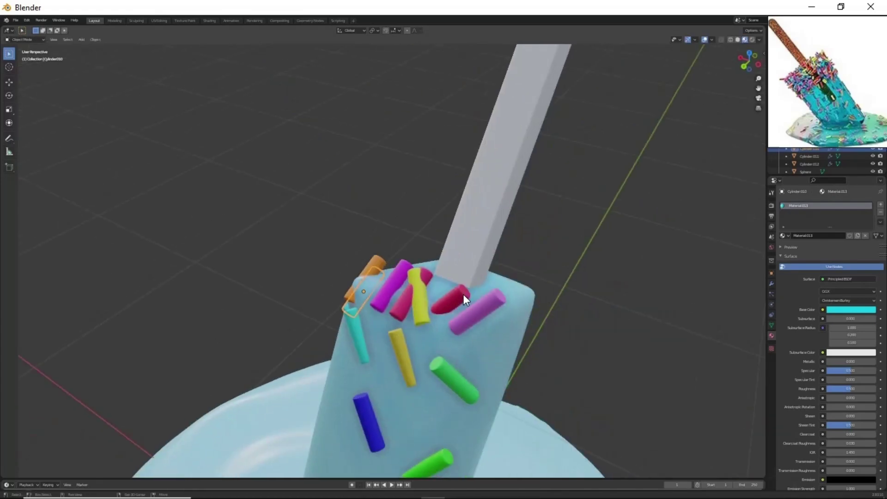
Duplicate the magenta sprinkle twice along Z down the popsicle's lower side
left_click(400, 301)
mouse_move(400, 300)
middle_mouse_down()
mouse_move(539, 329)
mouse_move(498, 395)
middle_mouse_up()
key("shift+d")
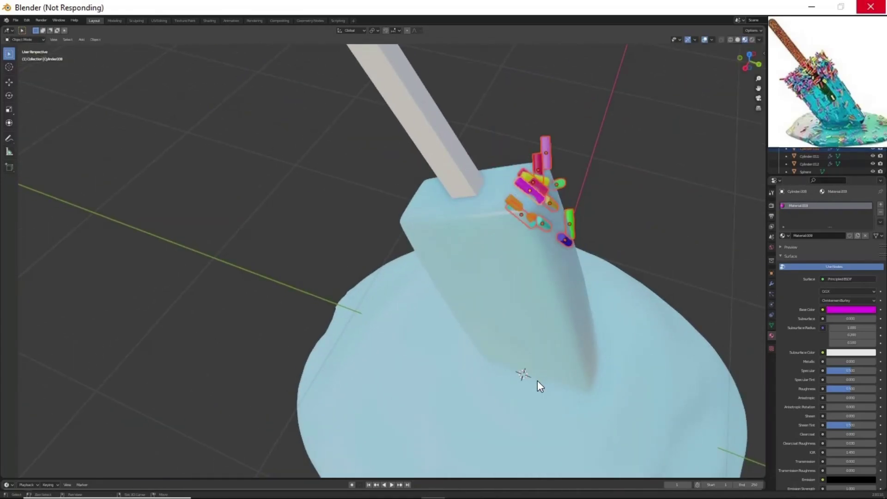
key("z")
left_click(488, 347)
mouse_move(488, 347)
middle_mouse_down()
mouse_move(397, 335)
mouse_move(376, 307)
mouse_move(397, 316)
middle_mouse_up()
key("shift+d")
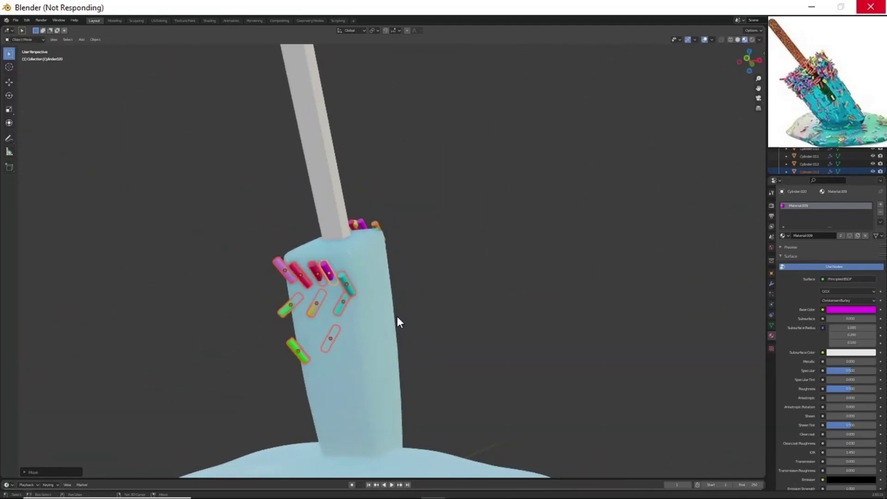
key("z")
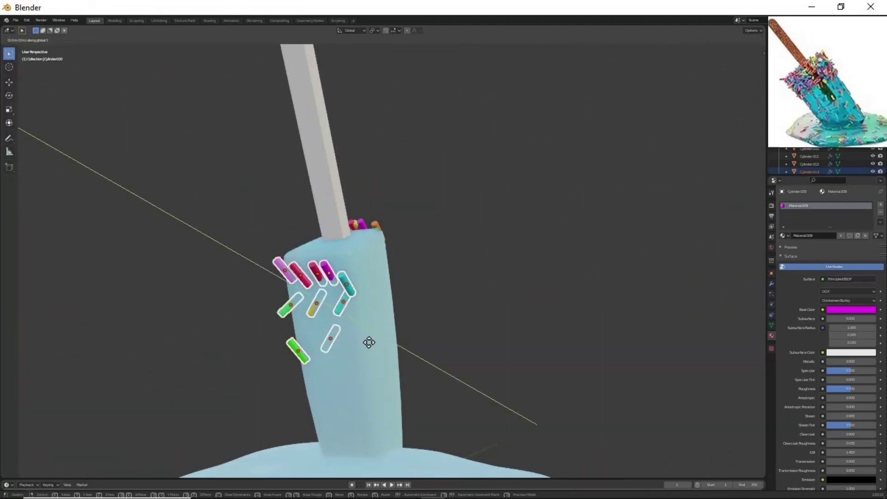
Make two more sprinkle copies along Y across the popsicle's front and onto the puddle
middle_click_drag(394, 314, 316, 265)
middle_click_drag(320, 395, 392, 368)
key("shift+d")
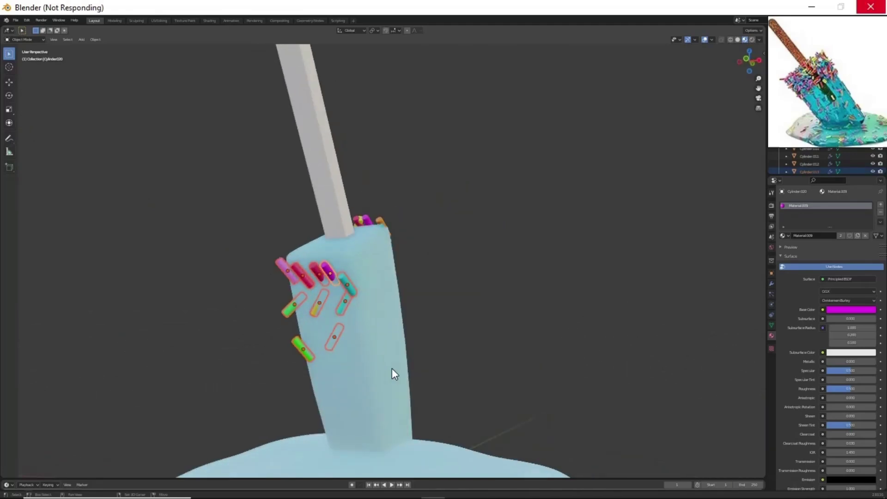
key("y")
left_click(483, 352)
middle_click_drag(483, 353, 427, 370)
key("shift+d")
key("y")
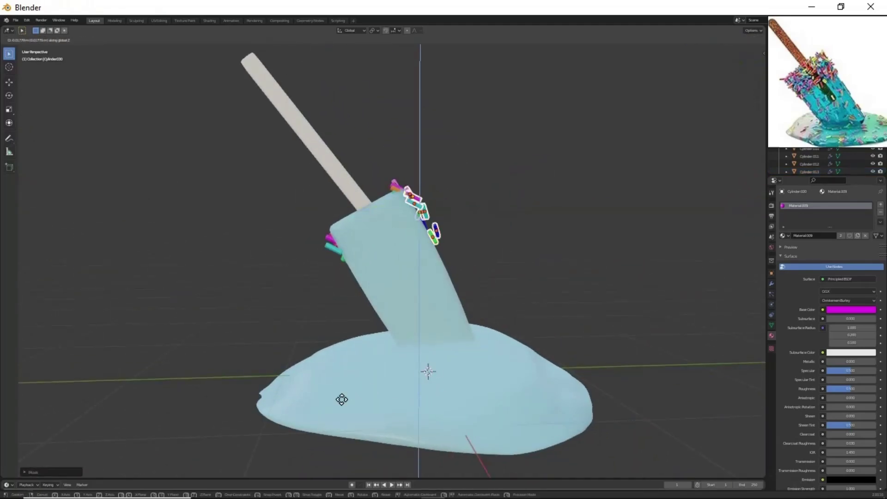
left_click(379, 432)
mouse_move(379, 431)
middle_mouse_down()
mouse_move(371, 329)
mouse_move(301, 232)
middle_mouse_up()
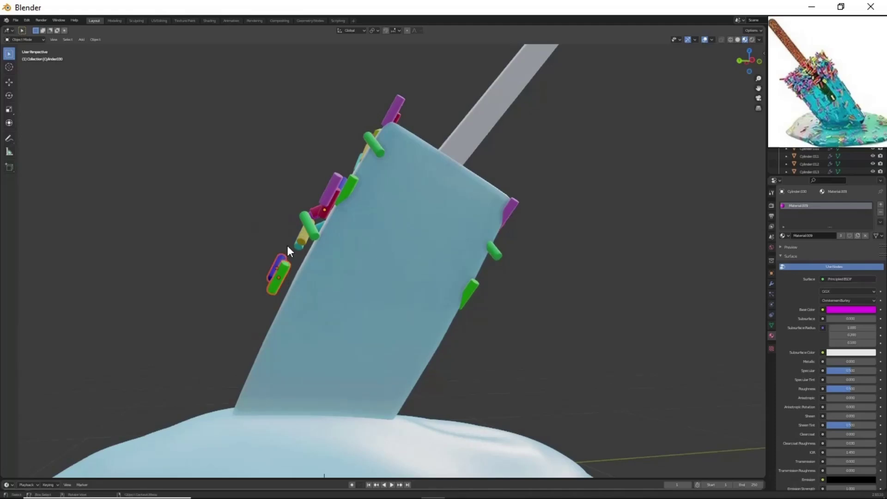
Reposition the red sprinkle onto the popsicle, then select the green sprinkle
left_click(187, 264)
middle_click_drag(187, 264, 414, 330)
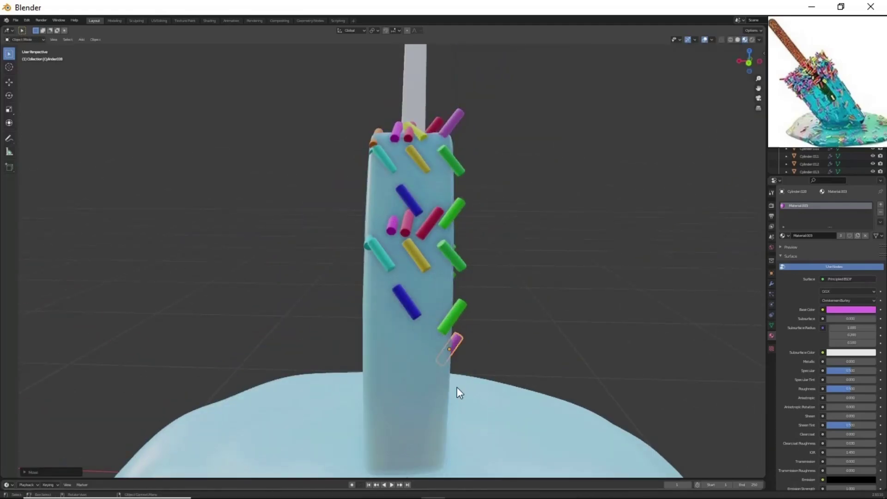
middle_click_drag(457, 387, 339, 213)
left_click(338, 212)
left_click(416, 294)
middle_click_drag(416, 295, 339, 318)
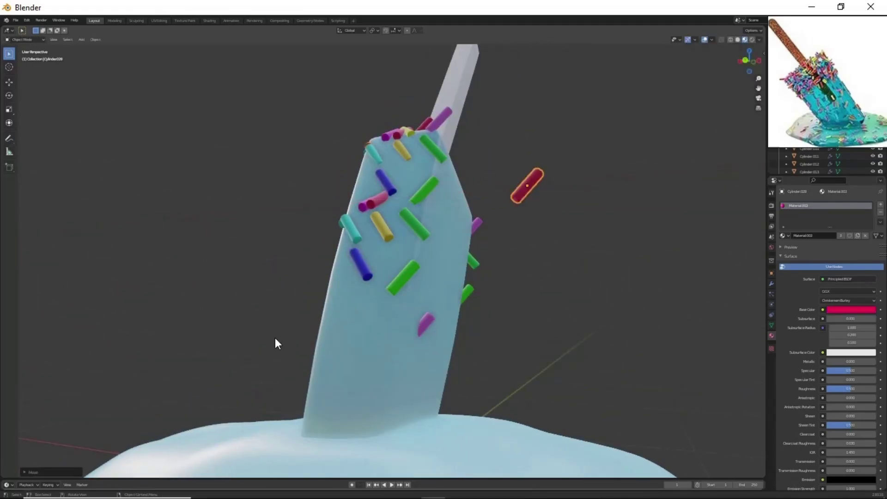
left_click(207, 391)
mouse_move(206, 391)
middle_mouse_down()
mouse_move(464, 417)
mouse_move(404, 278)
mouse_move(608, 237)
mouse_move(334, 262)
middle_mouse_up()
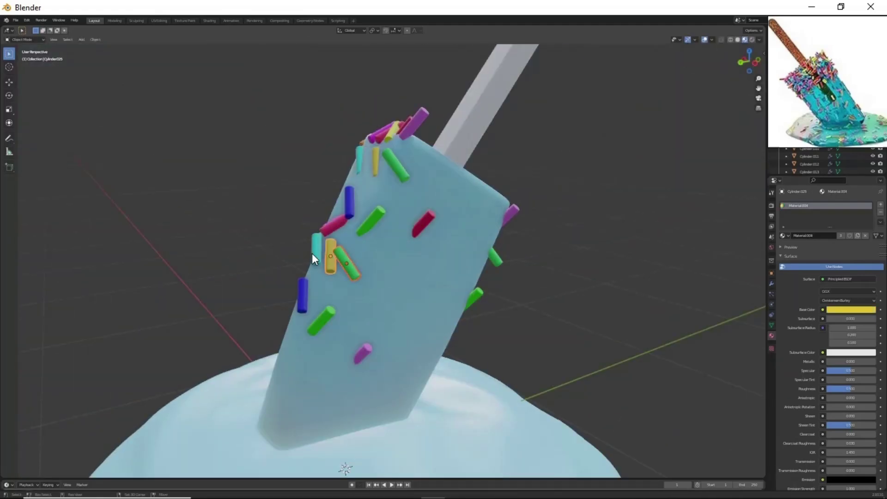
left_click(478, 291)
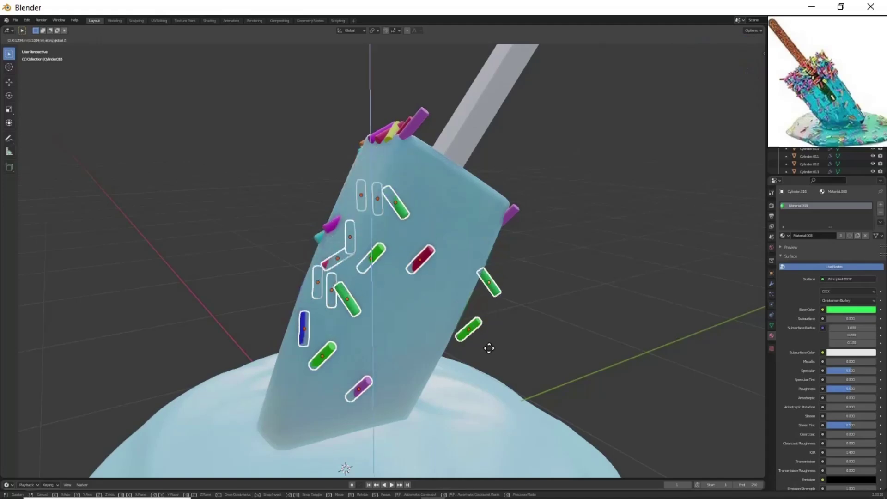
middle_click_drag(489, 359, 461, 309)
scroll(470, 258, "up", 1)
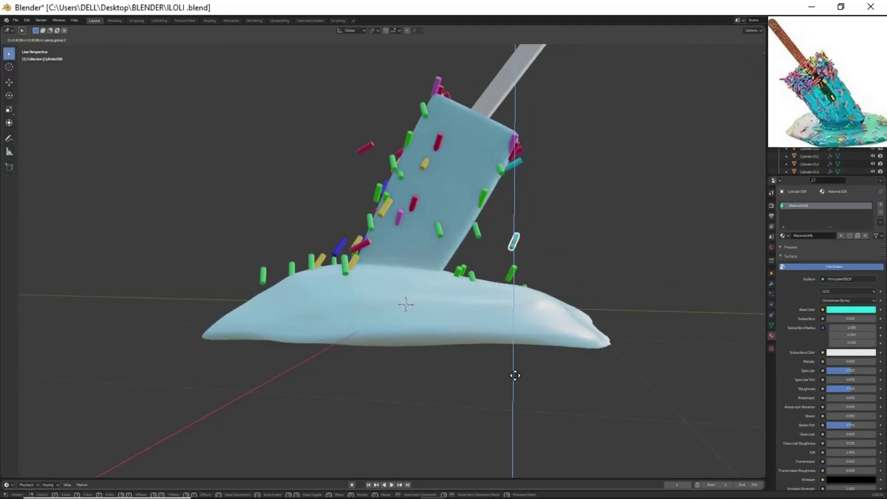
Move the yellow sprinkle near the puddle vertically along Z
middle_click_drag(454, 345, 550, 309)
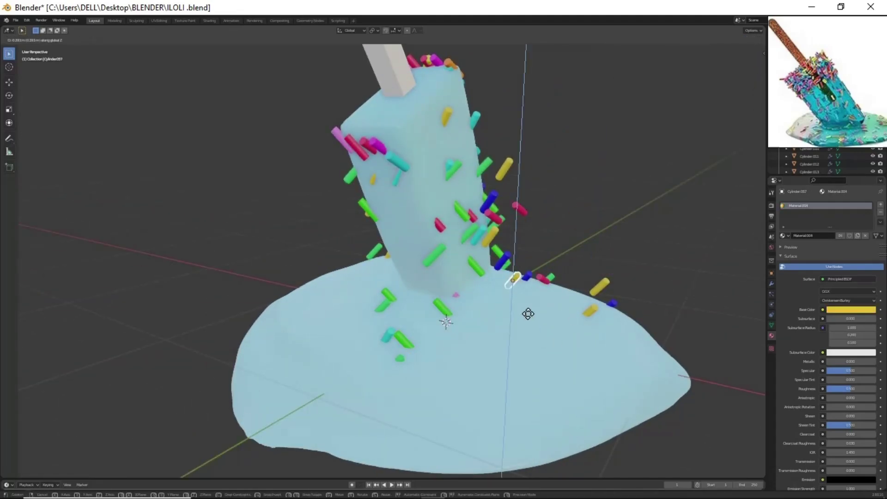
middle_click_drag(485, 234, 435, 184)
left_click(434, 184)
key("g")
key("z")
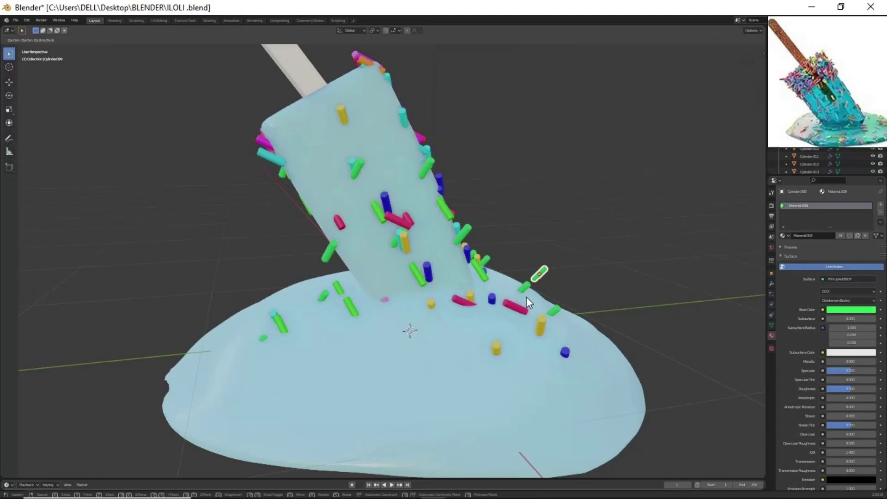
left_click(493, 309)
scroll(485, 333, "down", 5)
Duplicate the selected sprinkles onto the puddle and rotate the copies
middle_click_drag(479, 364, 411, 224)
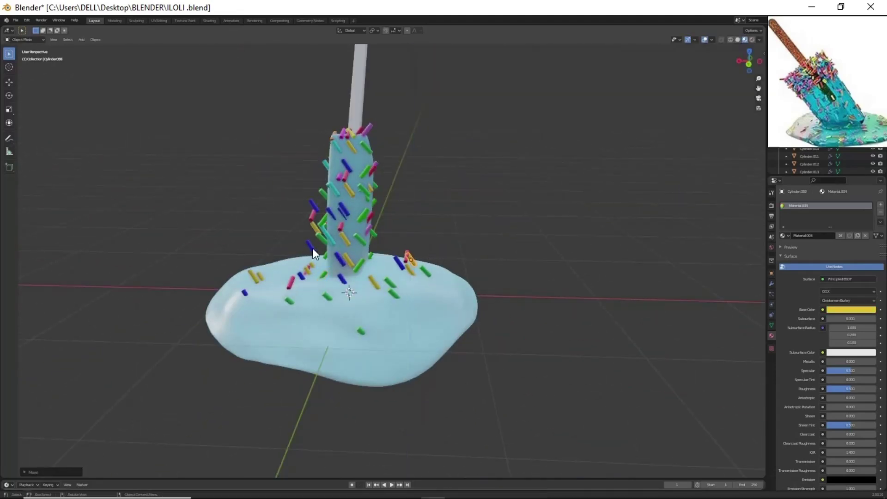
middle_click_drag(313, 289, 490, 309)
scroll(399, 185, "up", 5)
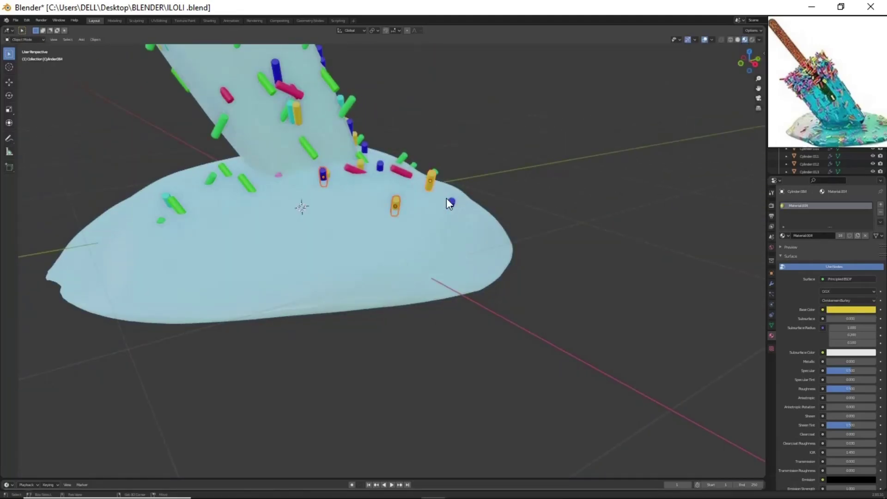
middle_click_drag(400, 225, 282, 296)
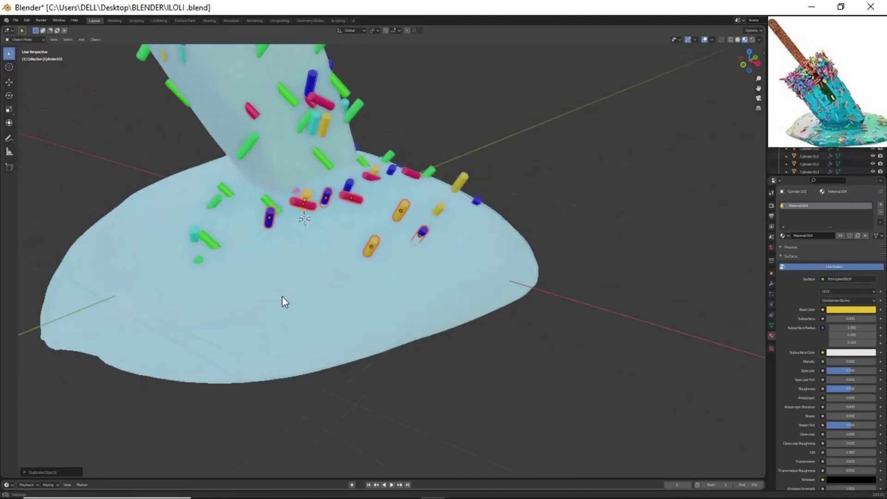
key("shift+d")
left_click(227, 326)
key("r")
left_click(468, 347)
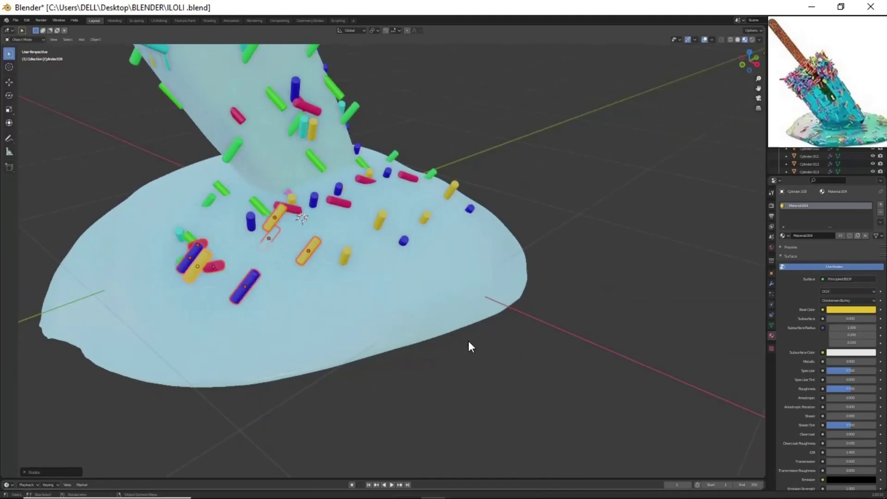
Copy another batch of sprinkles onto the front of the puddle
left_click(336, 276)
key("shift+d")
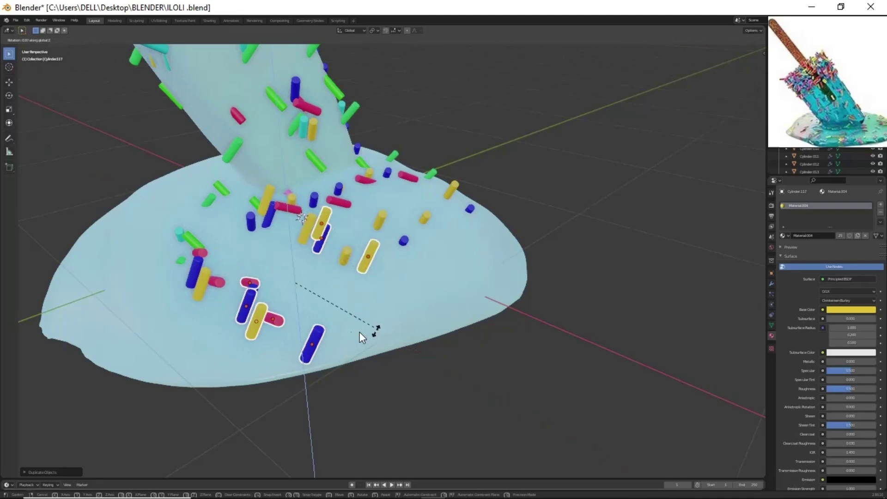
left_click(387, 282)
key("shift+d")
Place more batches of copied sprinkles on the puddle's front and left edge
left_click(505, 196)
middle_click_drag(506, 196, 114, 317)
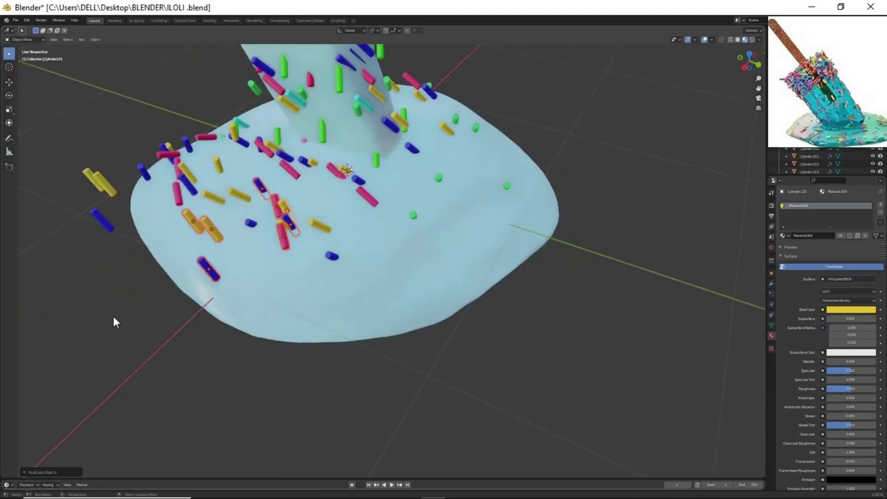
key("shift+d")
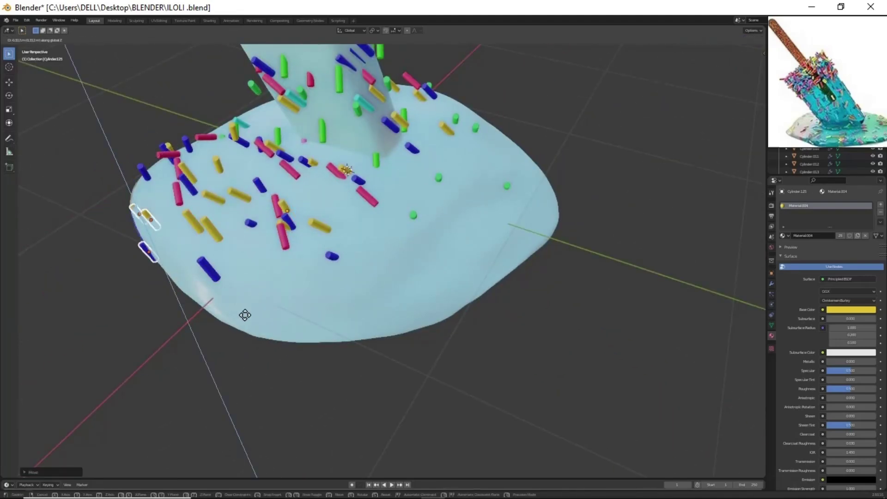
left_click(175, 258)
mouse_move(175, 258)
middle_mouse_down()
mouse_move(179, 244)
mouse_move(283, 168)
middle_mouse_up()
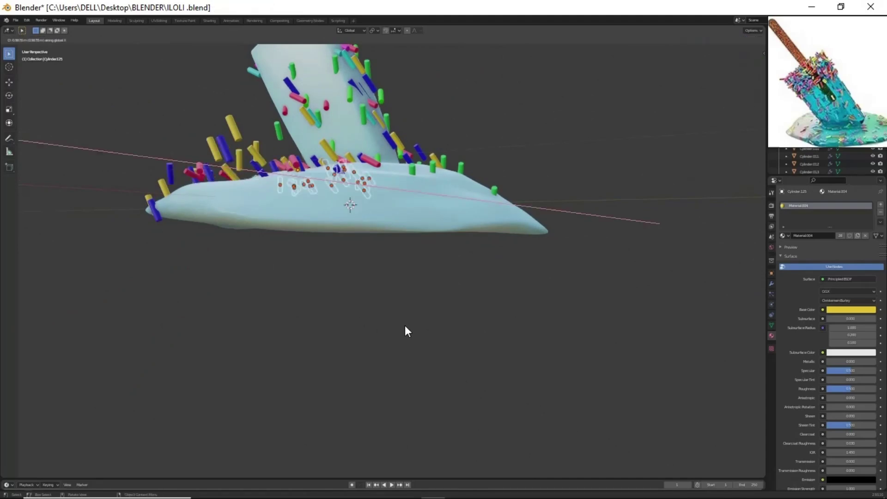
middle_click_drag(460, 376, 390, 319)
key("shift+d")
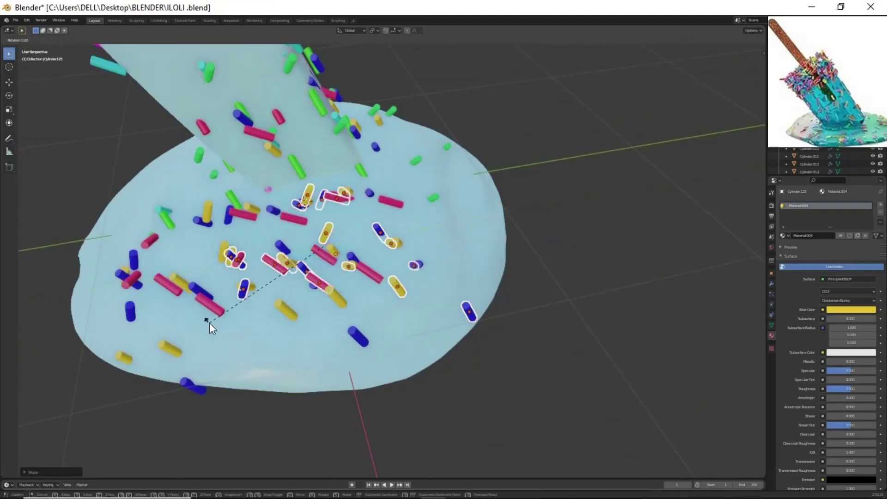
left_click(209, 323)
middle_click_drag(546, 282, 483, 315)
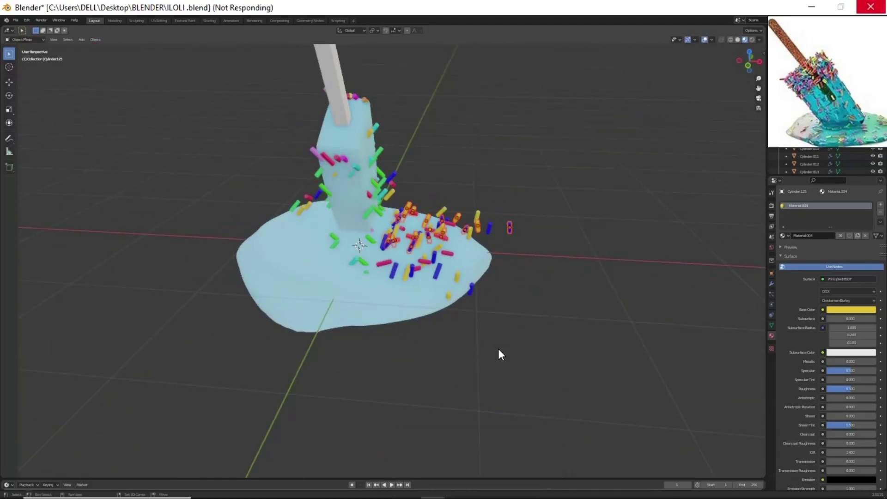
Duplicate a four-sprinkle selection along Y onto the remaining bare area of the puddle
middle_click_drag(512, 134, 414, 290)
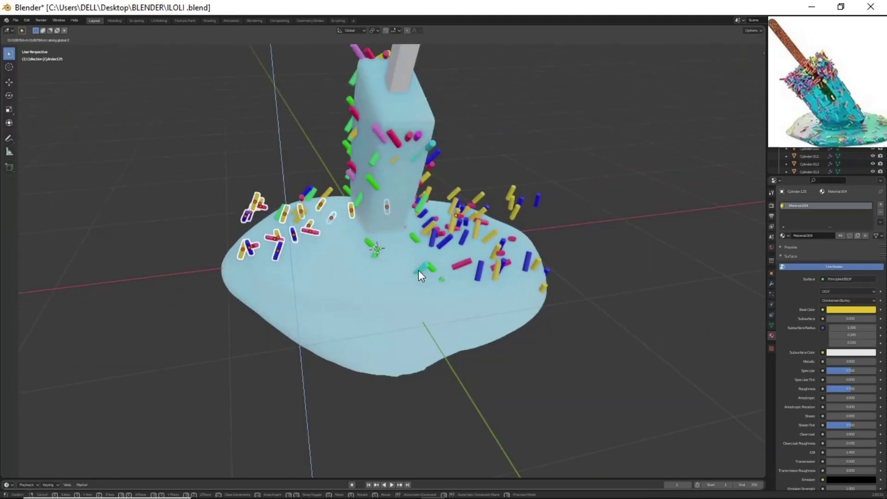
left_click(265, 218)
scroll(334, 185, "up", 5)
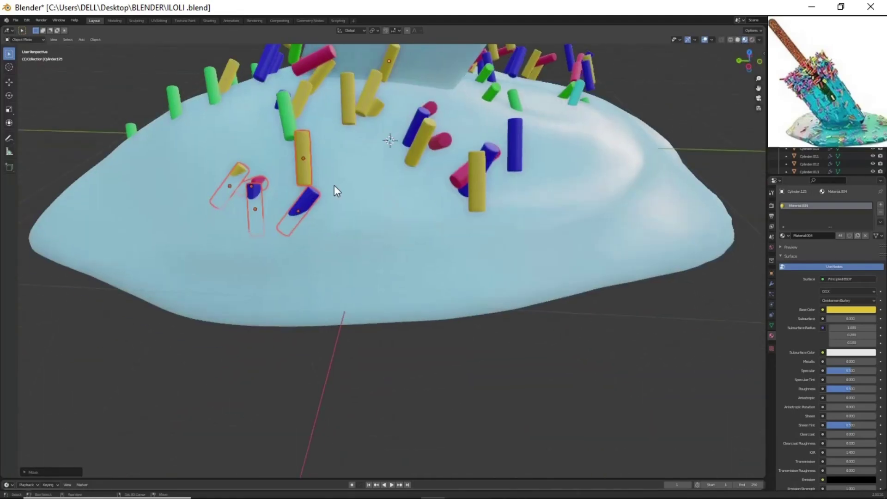
left_click(288, 132, "shift")
left_click(348, 99, "shift")
left_click(515, 145, "shift")
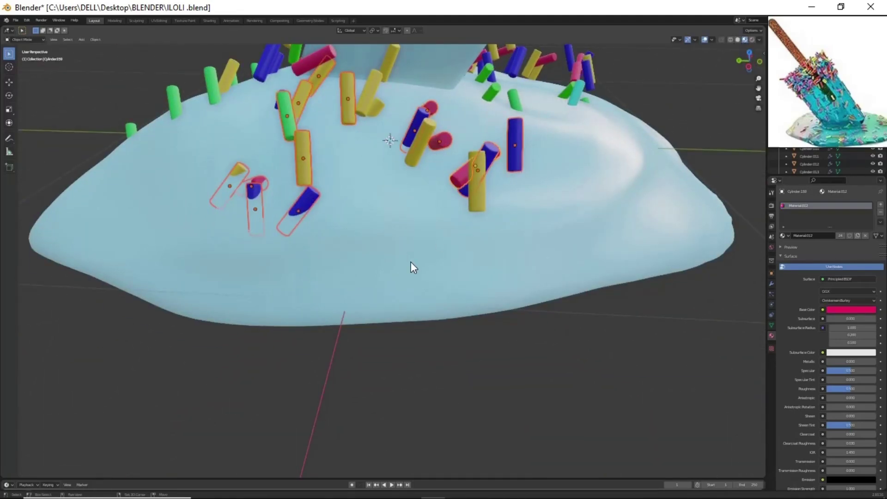
key("shift+d")
key("y")
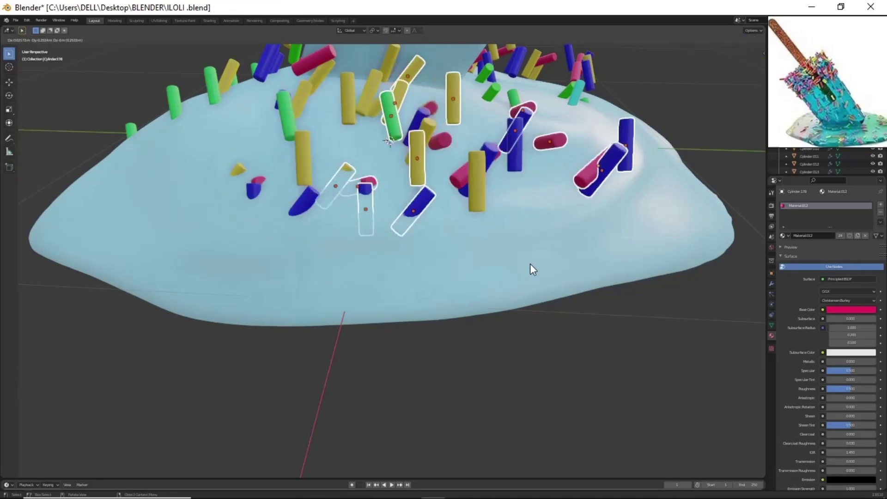
left_click(481, 421)
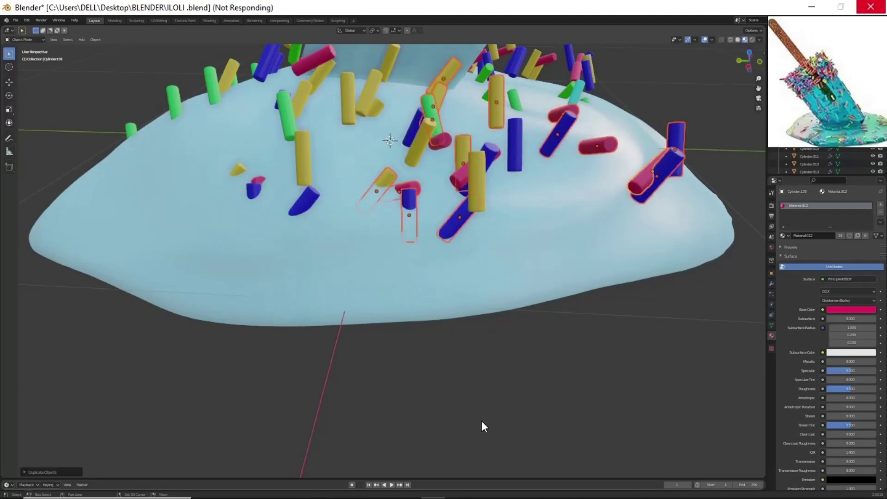
scroll(370, 419, "down", 3)
middle_click_drag(370, 419, 477, 286)
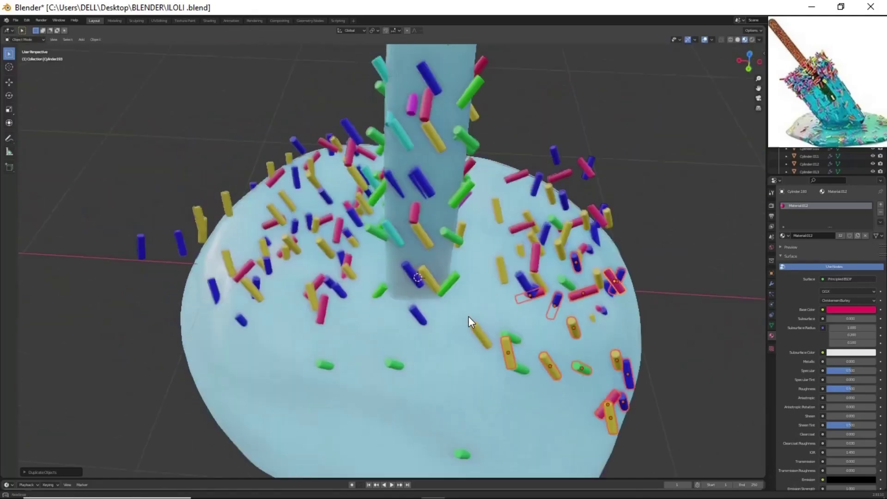
key("shift+a")
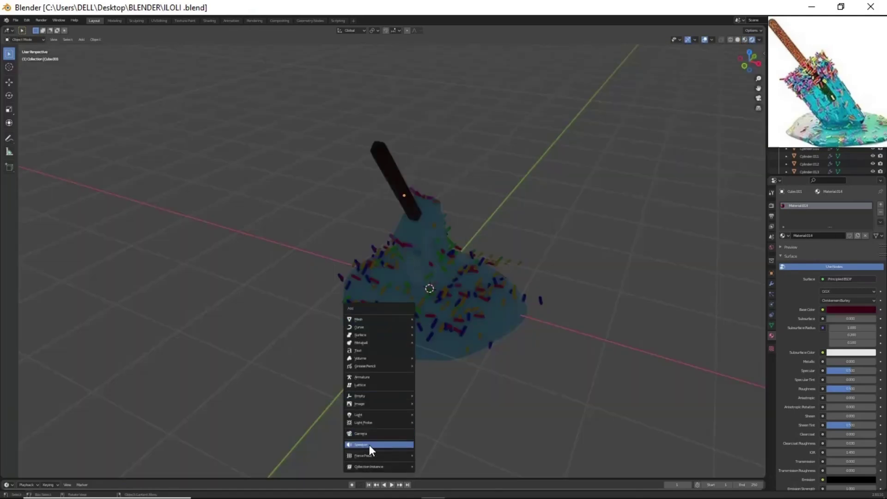
Add an area light, raise it along Z above the popsicle, and set its power to 200 W
left_click(439, 438)
key("g")
key("z")
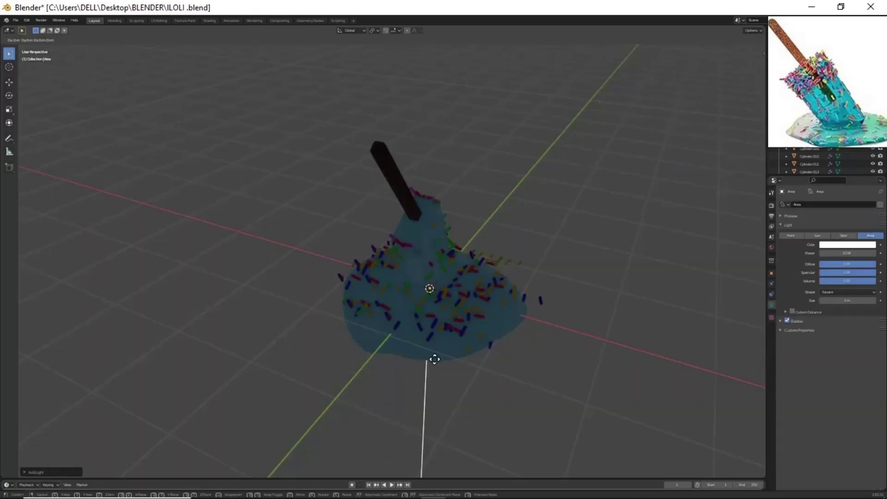
left_click(444, 172)
double_click(848, 253)
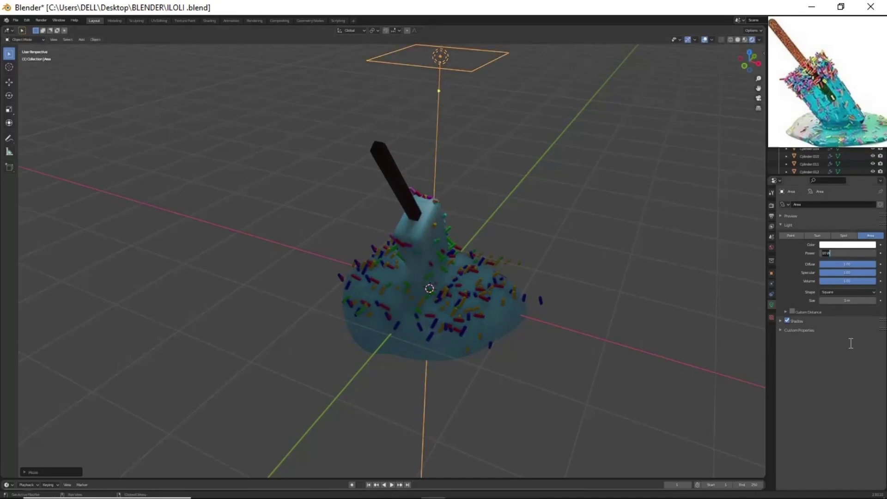
type("200")
key("Return")
Set the world background colour to black
mouse_move(553, 306)
middle_mouse_down()
mouse_move(499, 312)
mouse_move(431, 295)
mouse_move(457, 259)
mouse_move(496, 304)
mouse_move(526, 363)
mouse_move(421, 332)
mouse_move(417, 316)
middle_mouse_up()
left_click(772, 248)
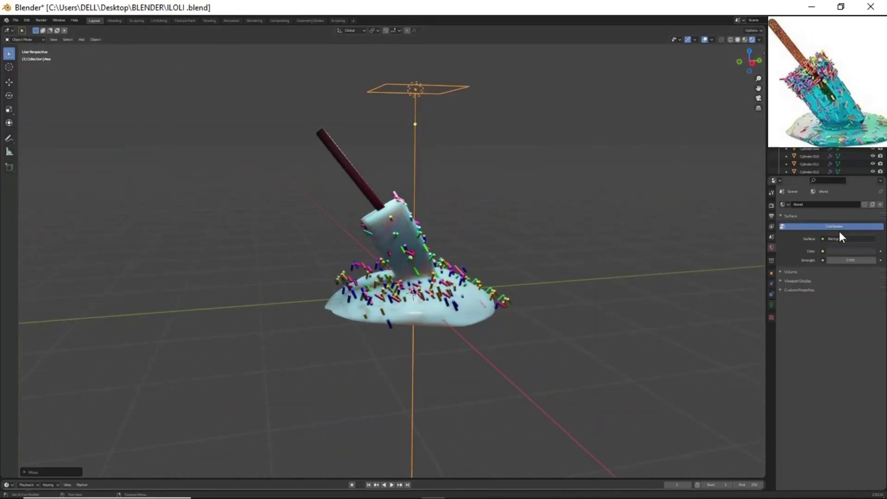
left_click(849, 254)
left_click_drag(871, 157, 872, 198)
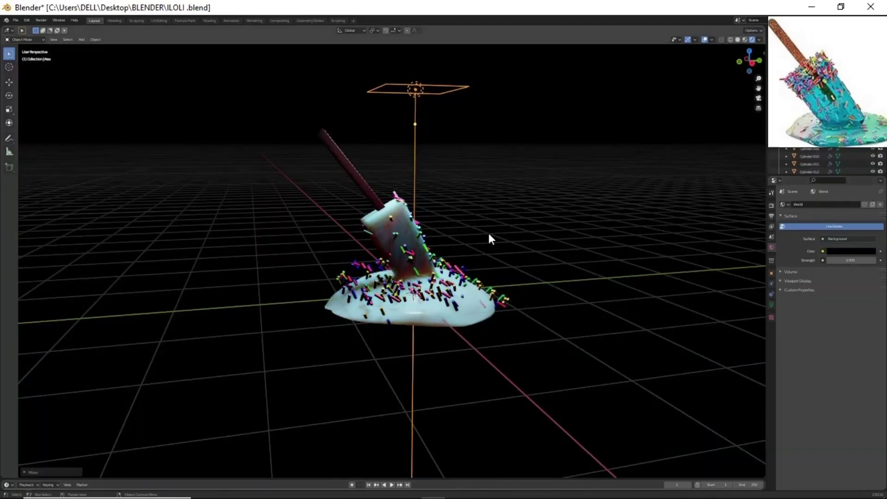
mouse_move(488, 233)
middle_mouse_down()
mouse_move(463, 299)
mouse_move(584, 300)
mouse_move(457, 264)
mouse_move(520, 287)
mouse_move(503, 283)
mouse_move(507, 268)
mouse_move(398, 290)
middle_mouse_up()
Adjust the popsicle body's material sliders (subsurface 1.000, specular 0.262), then select and undo the area light
left_click(397, 286)
left_click(771, 336)
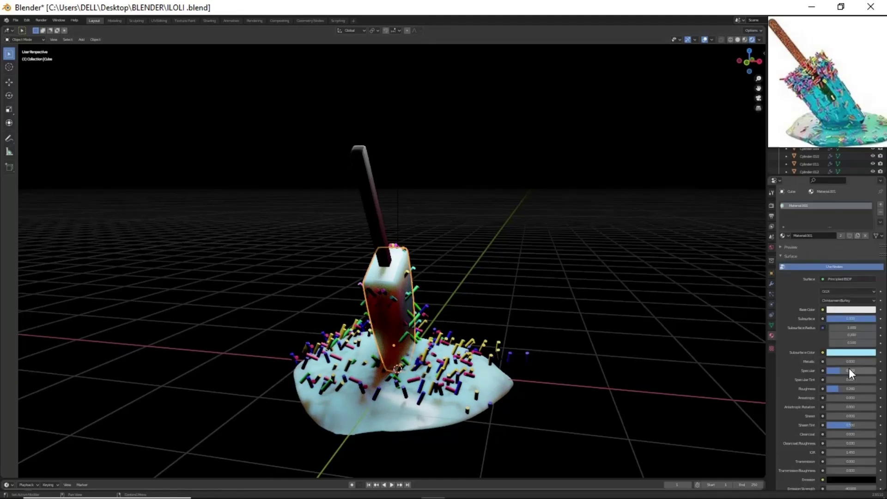
left_click_drag(835, 386, 808, 395)
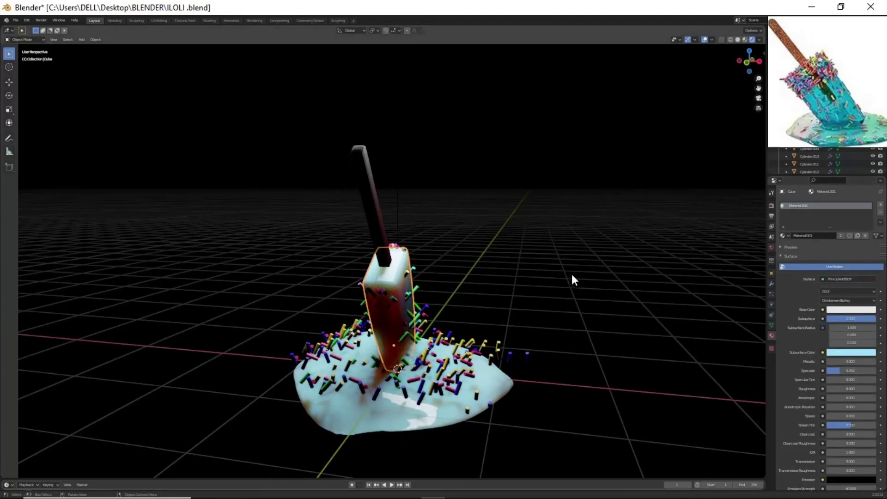
scroll(508, 267, "down", 2)
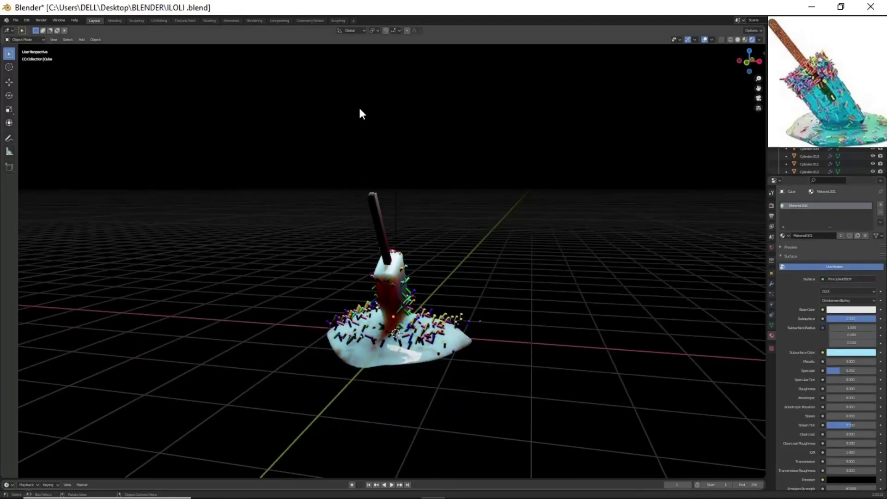
left_click(396, 158)
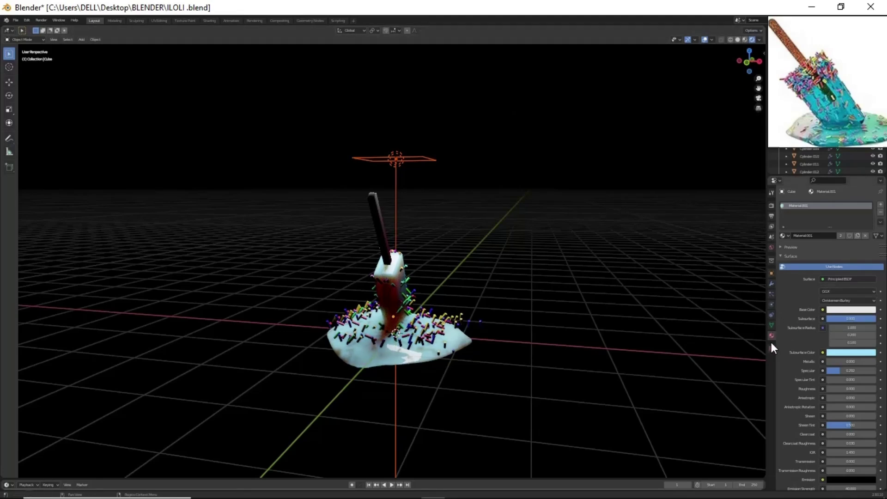
key("ctrl+z")
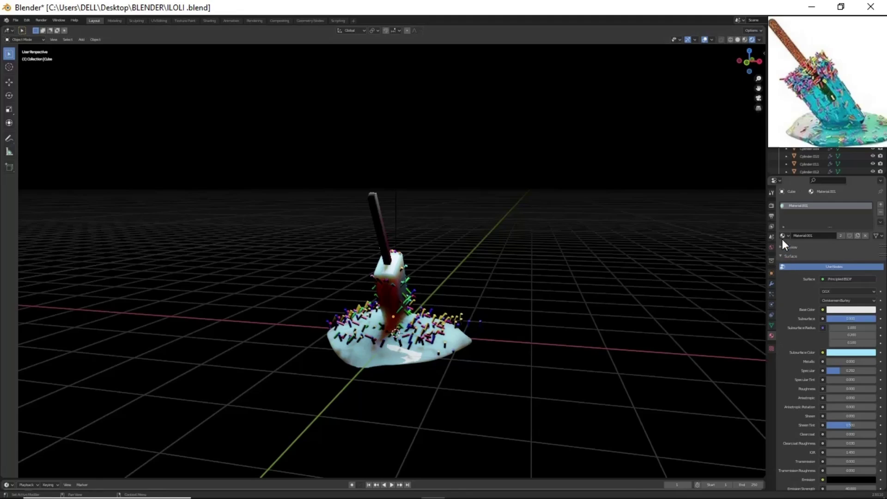
key("ctrl+shift+z")
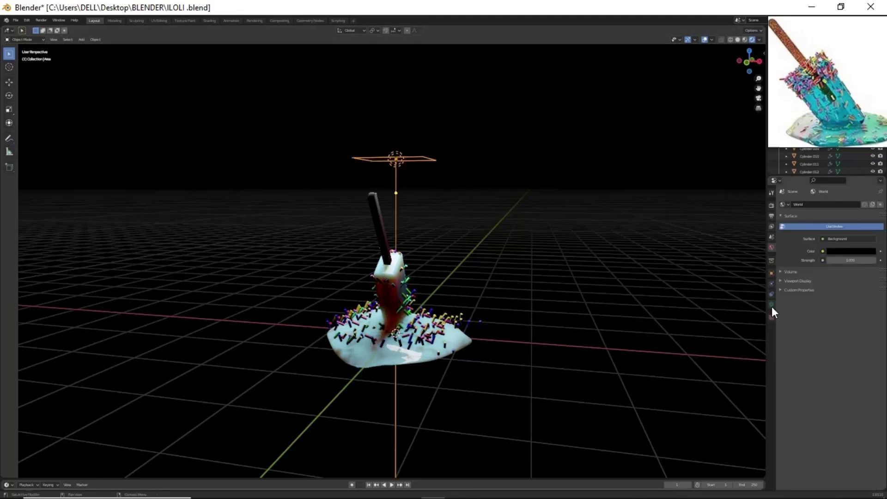
Give the area light a stronger blue tint and add a copy moved along X, tilted on Y
left_click(771, 305)
left_click(852, 246)
left_click_drag(839, 159, 841, 154)
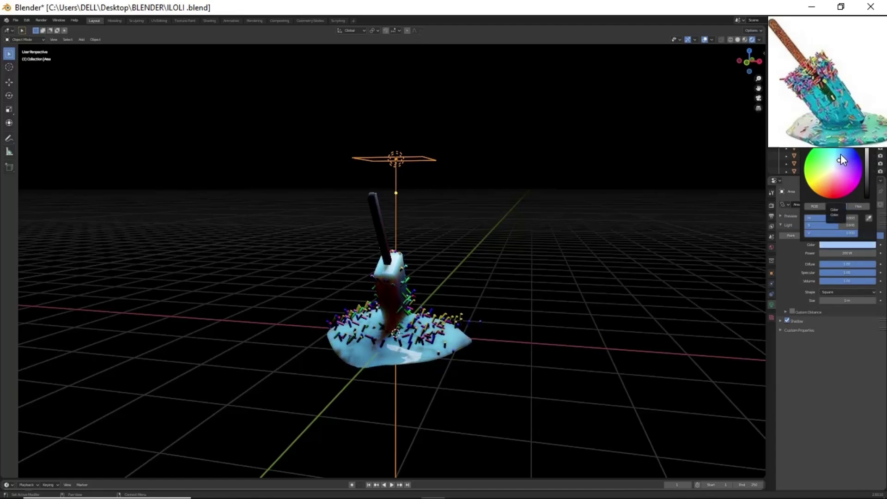
key("shift+d")
key("x")
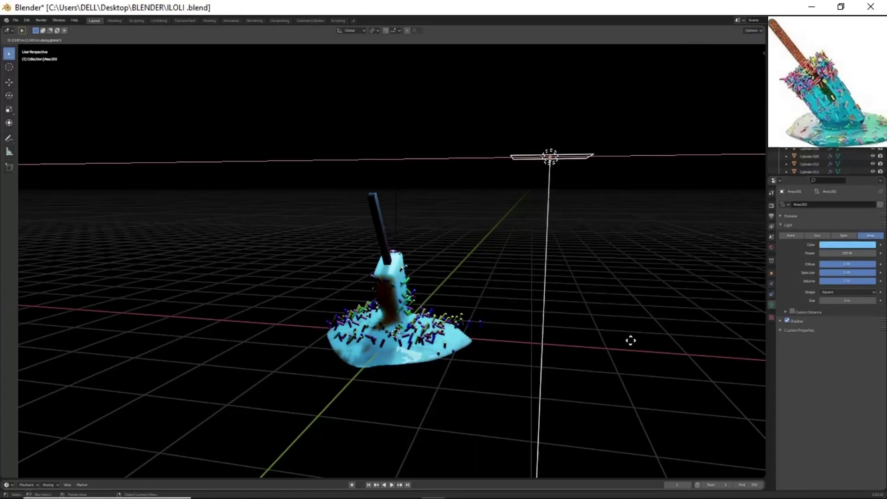
left_click(662, 405)
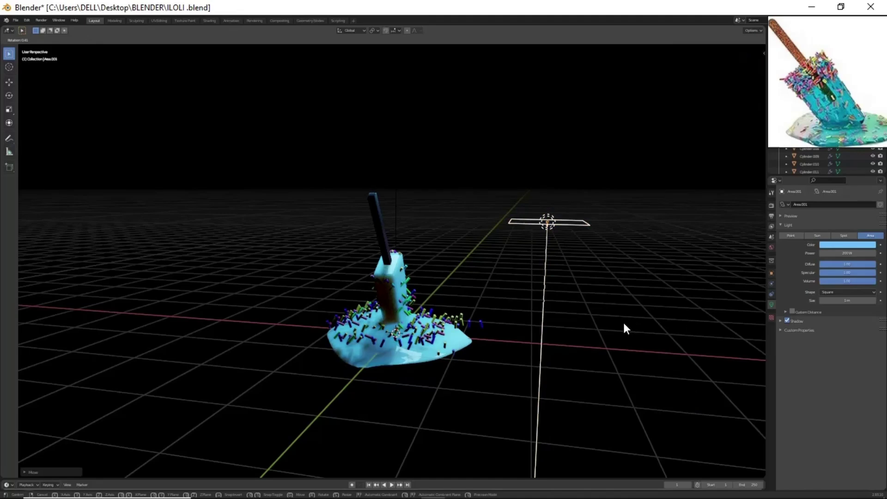
key("r")
key("y")
left_click(432, 339)
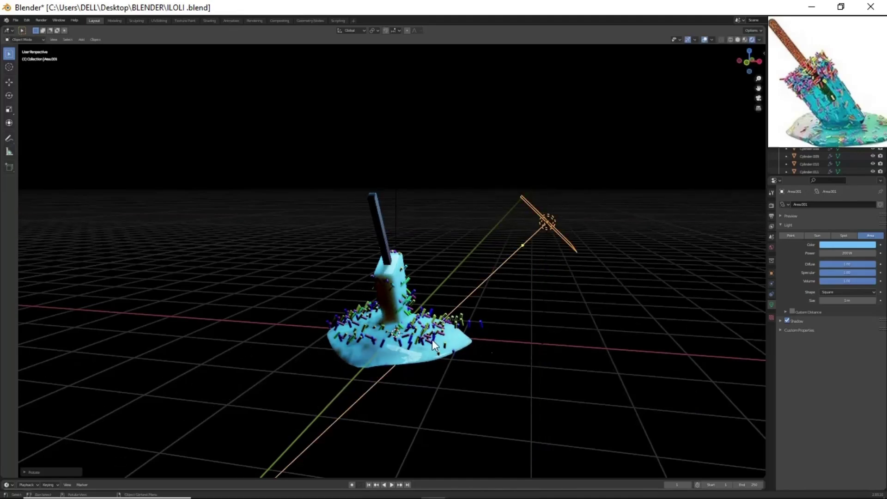
Duplicate the light again and move the second copy along X
scroll(446, 372, "up", 4)
mouse_move(445, 372)
middle_mouse_down()
mouse_move(507, 387)
mouse_move(433, 362)
middle_mouse_up()
scroll(433, 362, "down", 3)
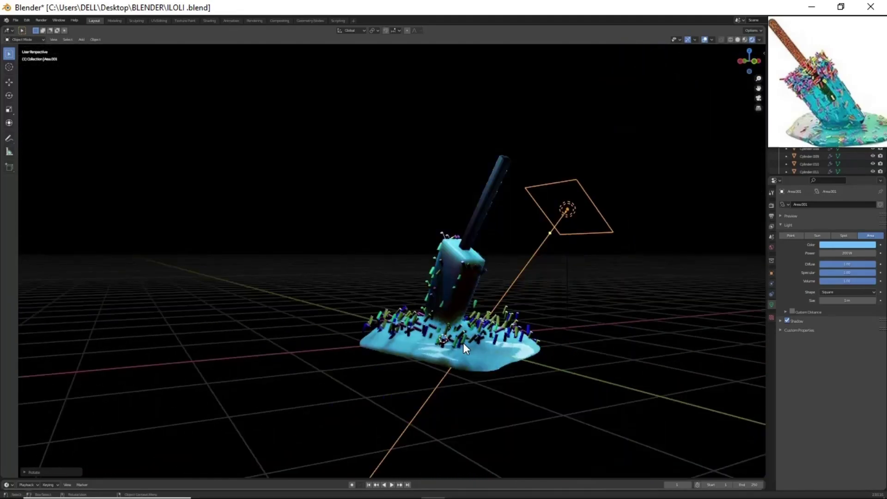
key("shift+d")
key("shift+x")
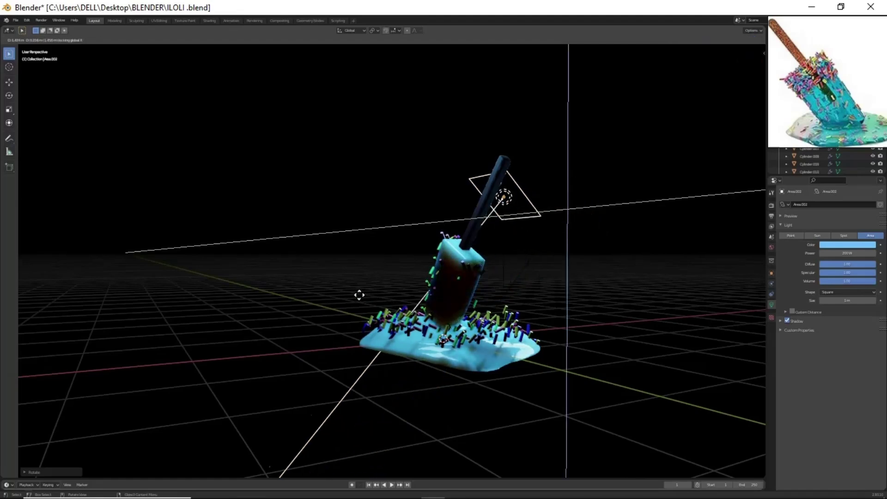
key("x")
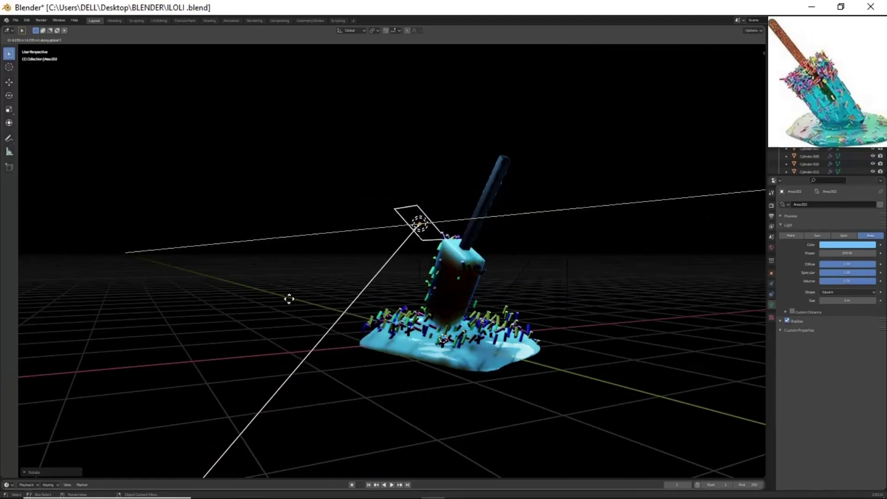
left_click(259, 308)
Rotate the new light copy on X and Z and move it closer to the popsicle
key("r")
key("x")
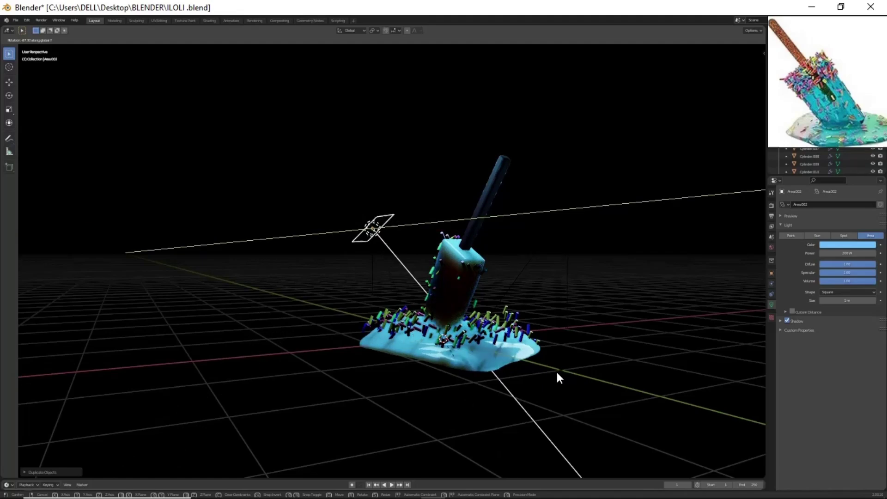
left_click(437, 364)
middle_click_drag(437, 364, 527, 400)
scroll(526, 399, "down", 3)
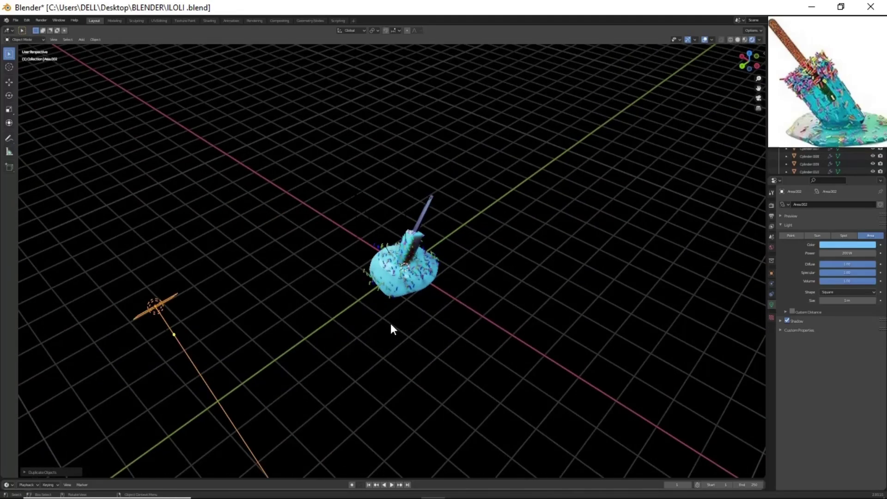
key("r")
key("z")
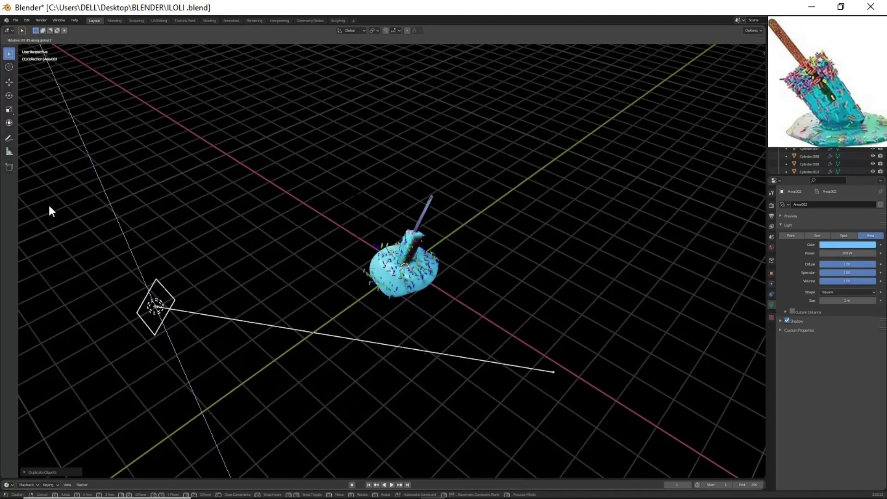
left_click(713, 301)
key("g")
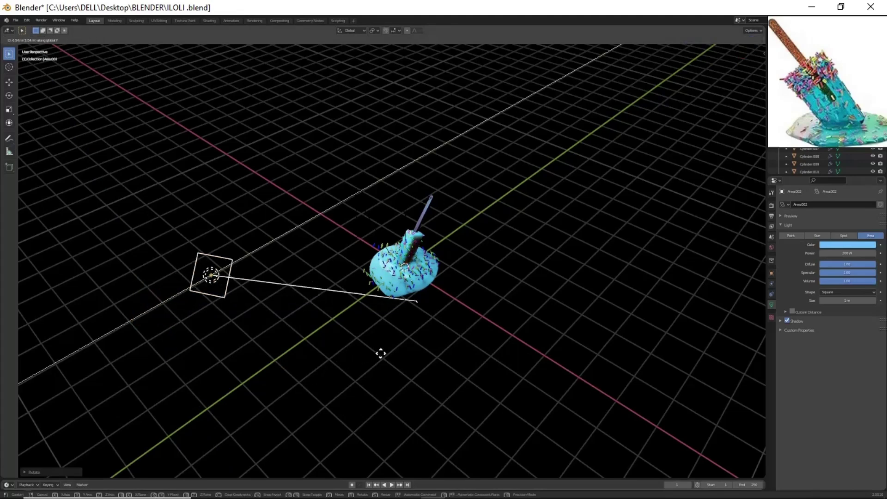
left_click(439, 337)
Set this third area light's colour to magenta
left_click(857, 245)
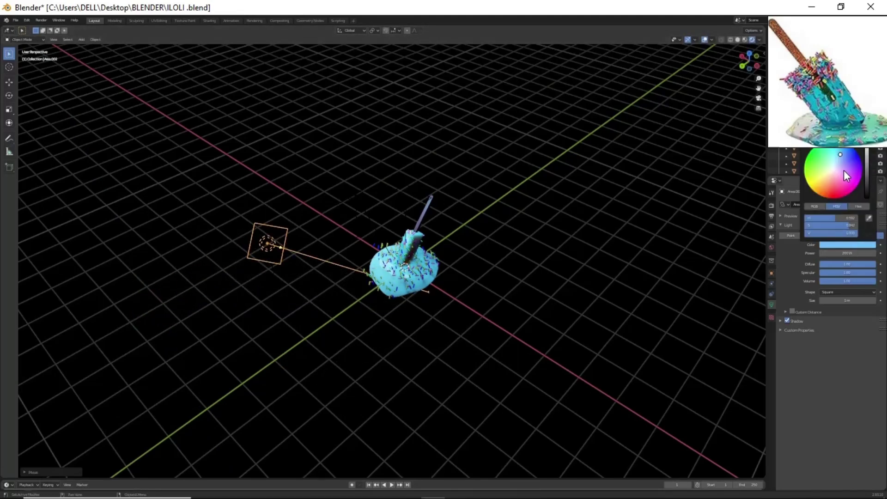
left_click(853, 173)
scroll(434, 291, "up", 4)
scroll(432, 287, "up", 3)
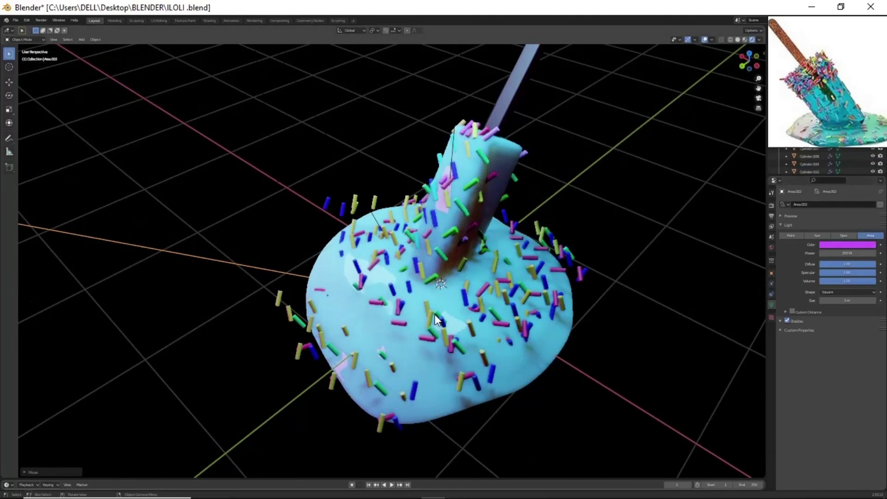
middle_click_drag(434, 314, 460, 336)
scroll(459, 336, "down", 3)
scroll(472, 356, "up", 6)
scroll(419, 342, "down", 5)
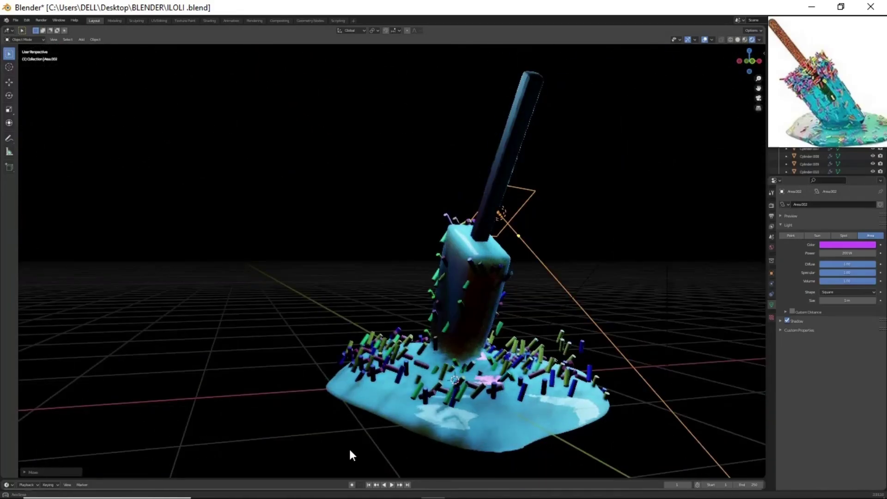
mouse_move(351, 456)
middle_mouse_down()
mouse_move(363, 405)
mouse_move(462, 318)
mouse_move(442, 347)
mouse_move(532, 336)
mouse_move(470, 258)
middle_mouse_up()
scroll(531, 342, "down", 3)
Shift the magenta light further left, then select only the top area light
key("g")
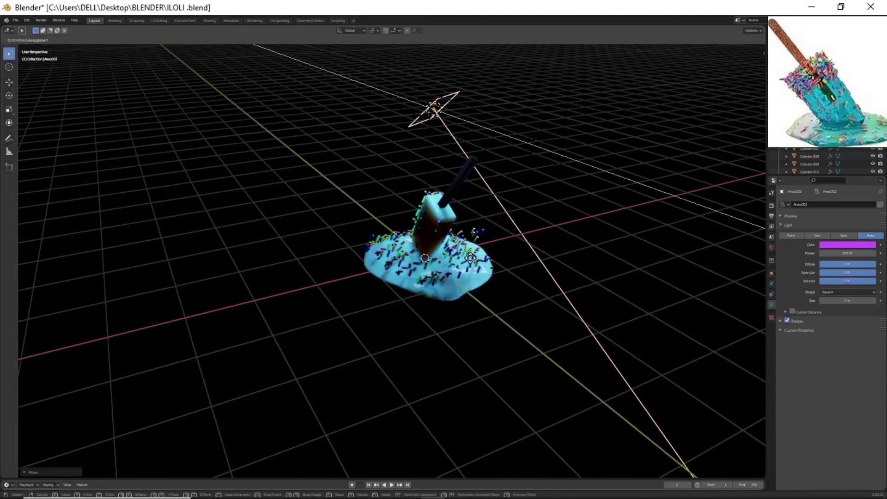
left_click(409, 287)
left_click(486, 54)
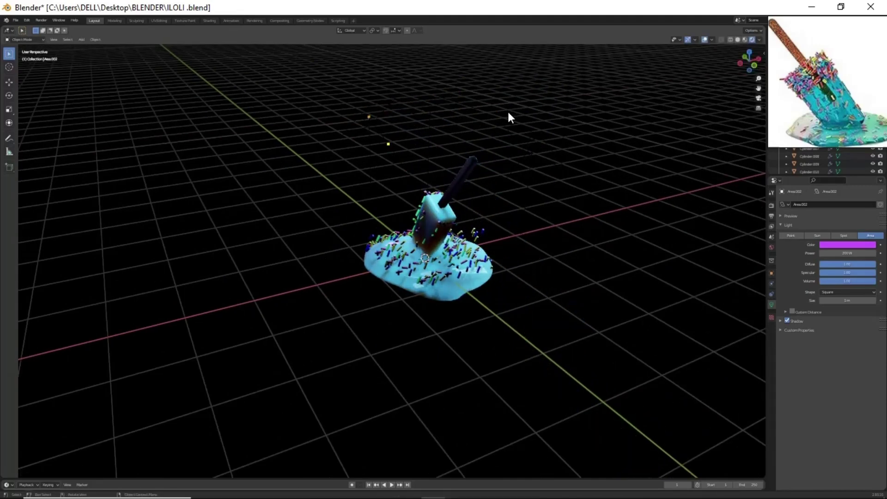
left_click_drag(420, 76, 540, 147)
middle_click_drag(410, 209, 491, 135)
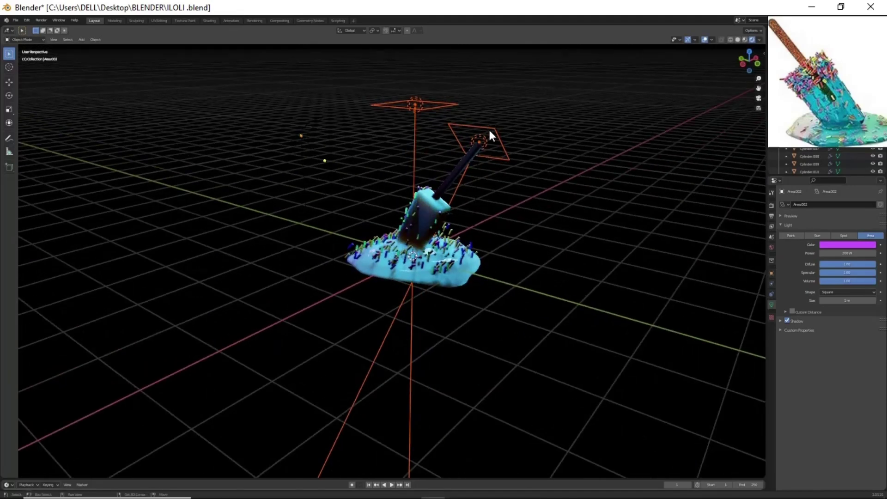
left_click(492, 135, "shift")
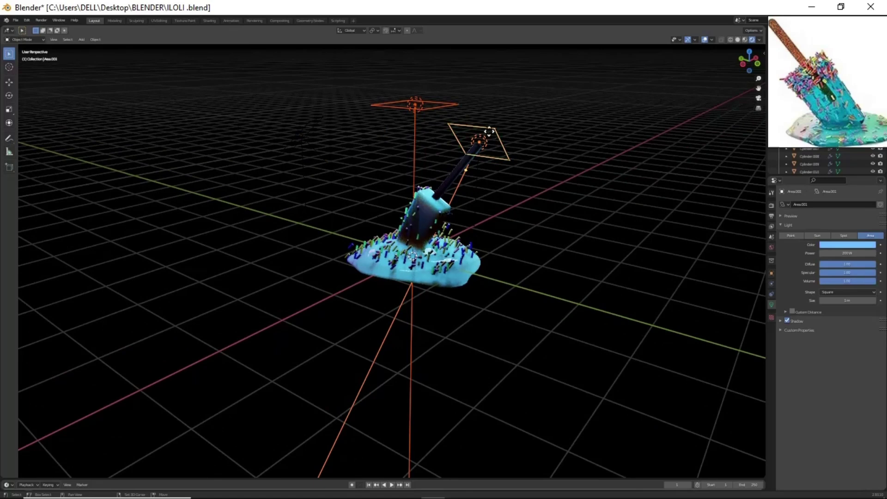
left_click(419, 113)
Duplicate the top area light, moving the copy along X then Y beside the puddle
key("g")
key("shift+d")
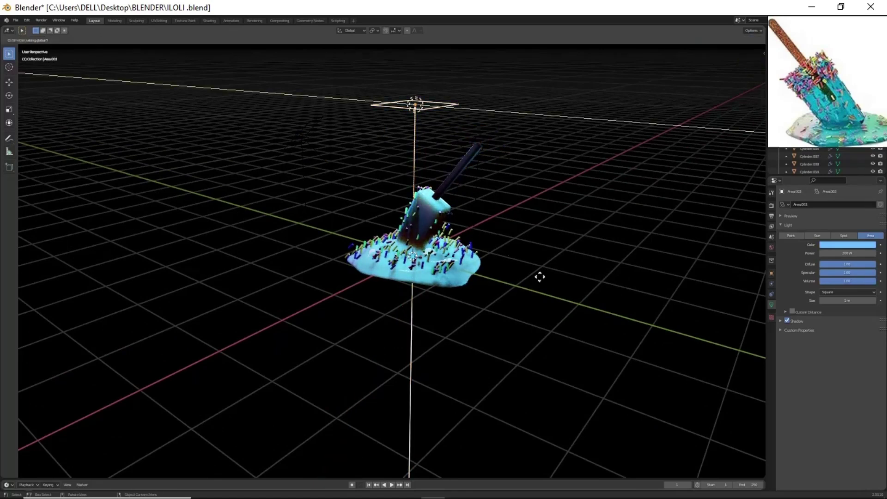
key("x")
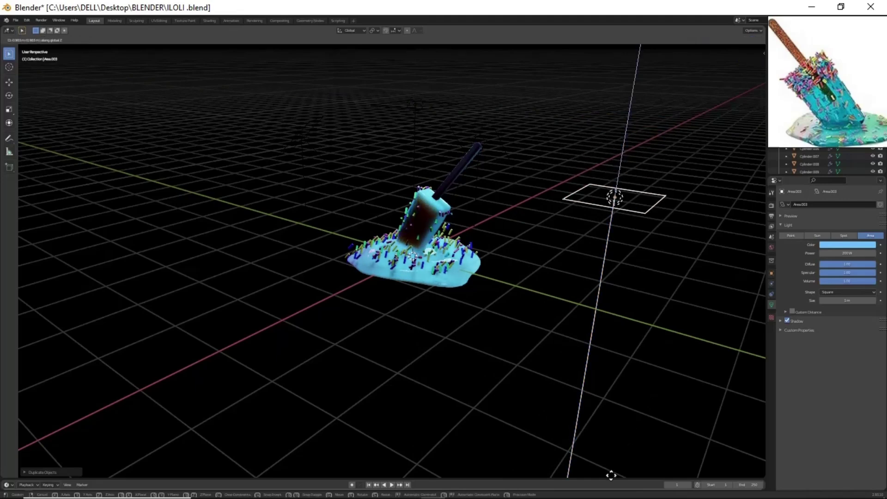
left_click(592, 237)
key("g")
key("y")
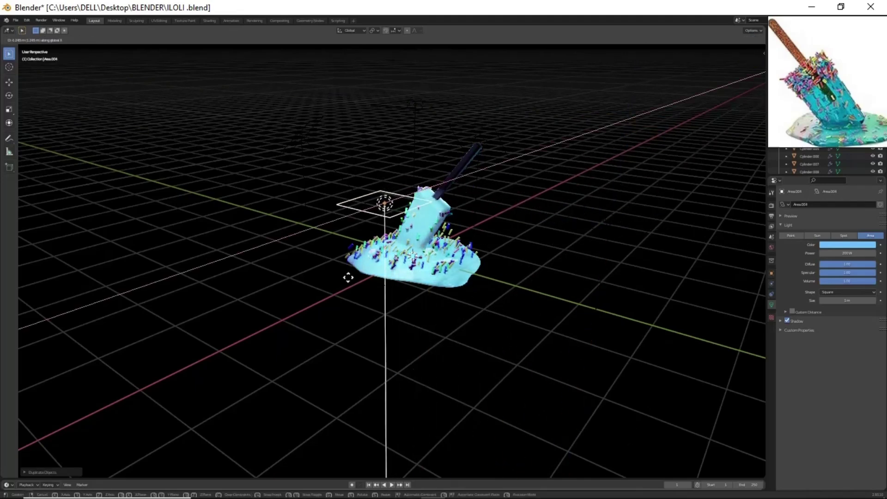
left_click(319, 296)
scroll(363, 290, "up", 3)
mouse_move(363, 290)
middle_mouse_down()
mouse_move(575, 288)
mouse_move(569, 278)
mouse_move(417, 246)
mouse_move(314, 245)
mouse_move(457, 247)
mouse_move(624, 143)
middle_mouse_up()
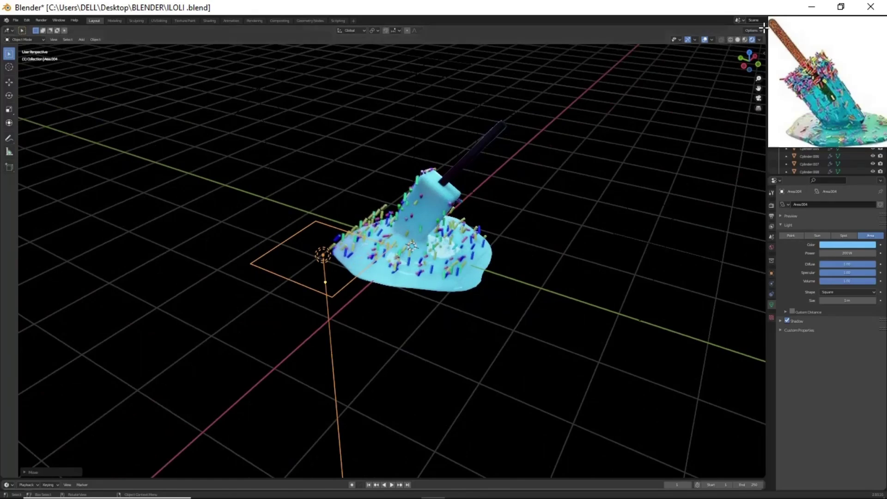
Split the viewport into a coloured popsicle view and a grey solid view, widening the left
left_click_drag(766, 28, 231, 96)
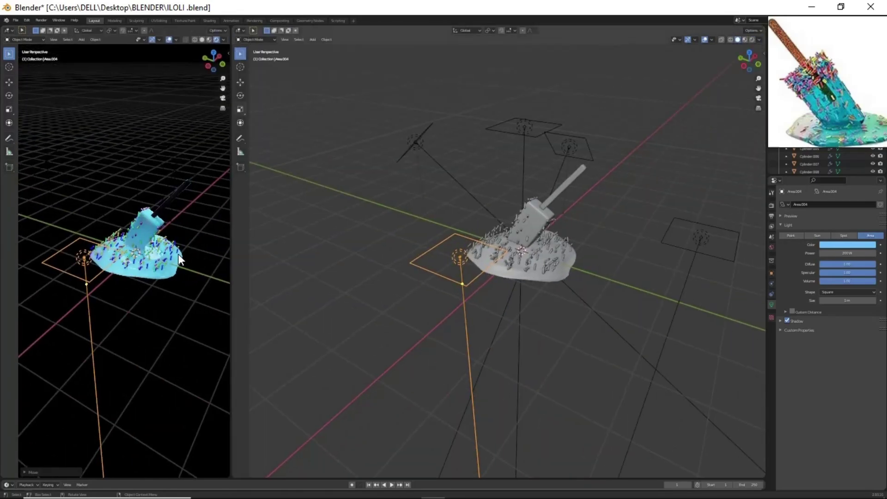
scroll(179, 253, "up", 5)
scroll(522, 270, "up", 5)
middle_click_drag(522, 270, 510, 327)
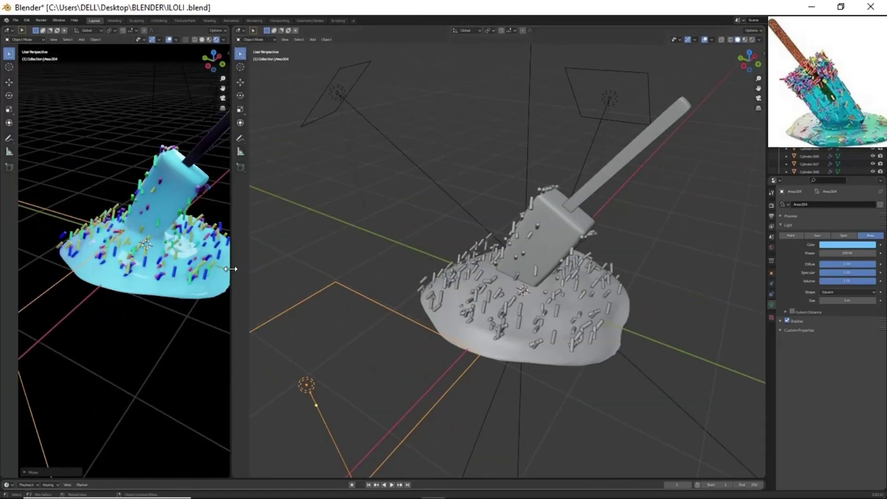
left_click_drag(232, 268, 398, 268)
mouse_move(311, 290)
middle_mouse_down()
mouse_move(276, 326)
mouse_move(254, 331)
middle_mouse_up()
scroll(584, 303, "up", 2)
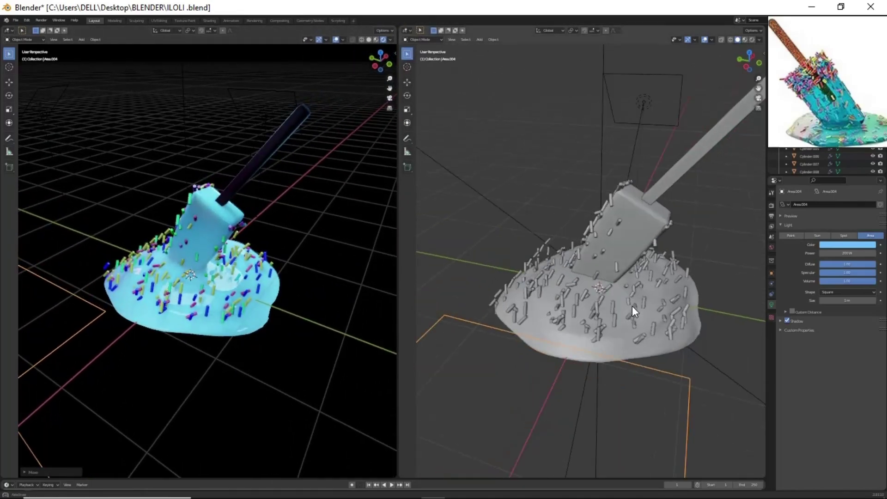